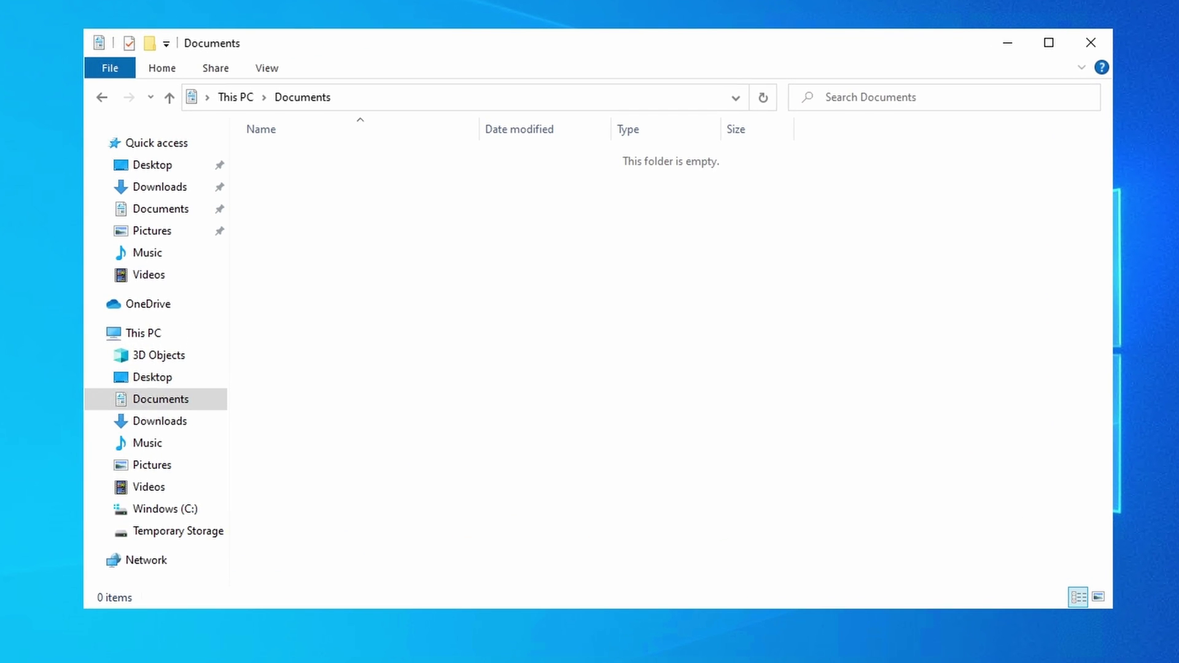
# - Create a TerraformProjects folder in Documents and open it
pyautogui.rightClick(508, 219)
pyautogui.moveTo(571, 441)
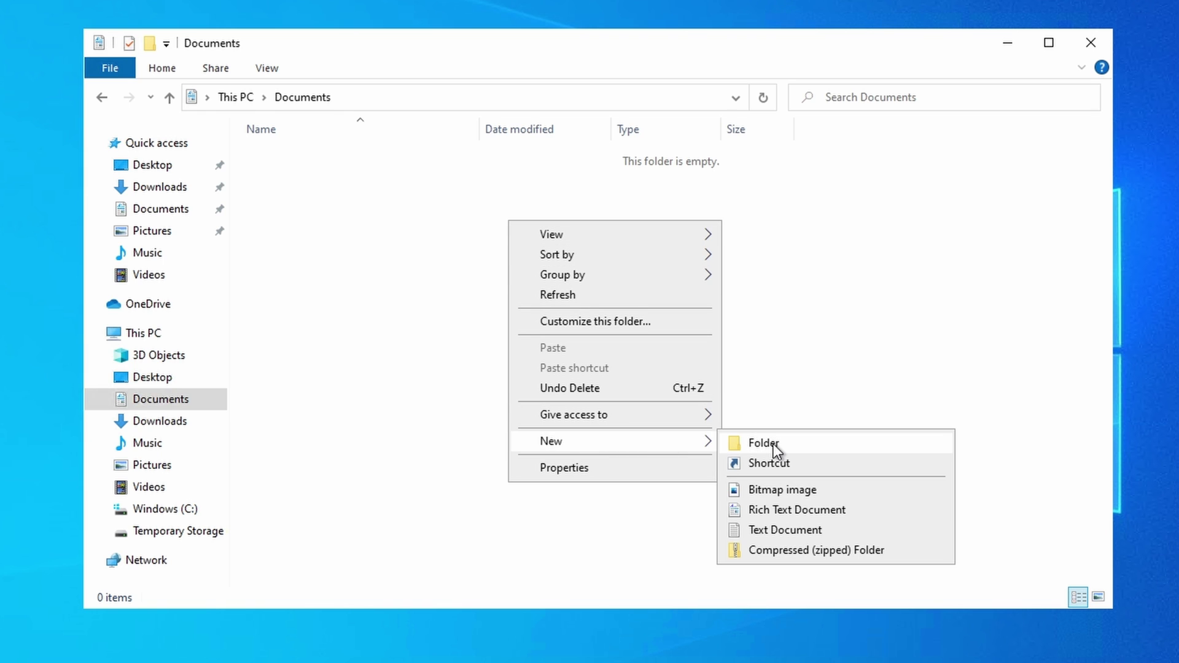
pyautogui.click(773, 443)
pyautogui.write('TerraformProjects')
pyautogui.press('Return')
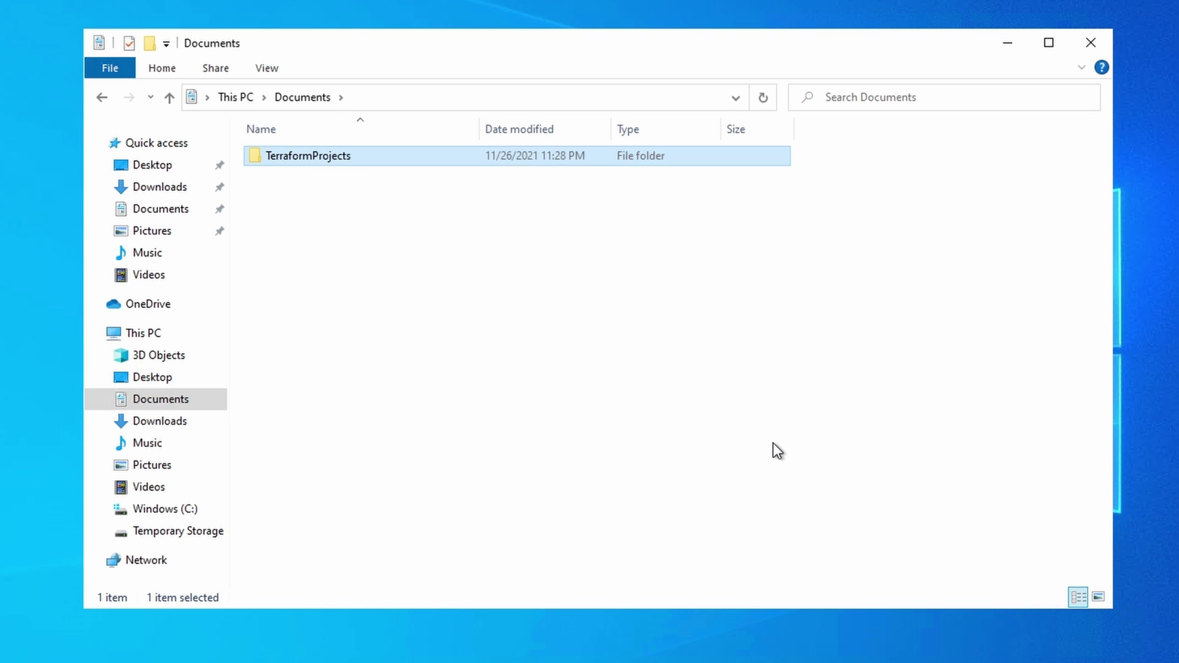
pyautogui.doubleClick(376, 165)
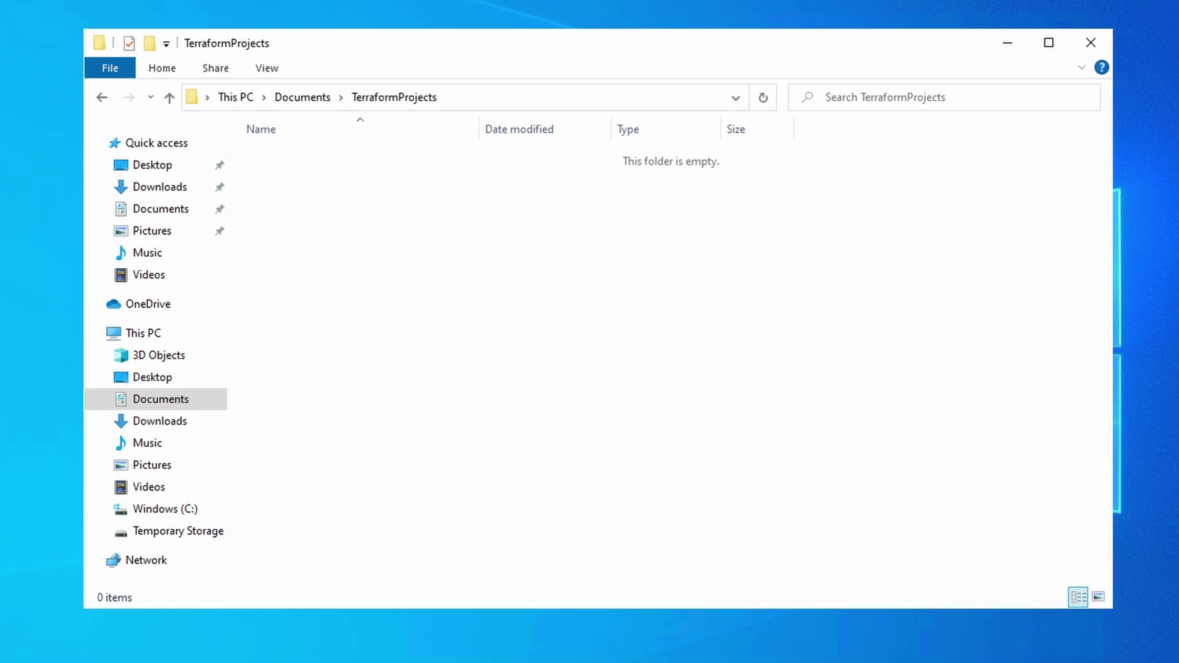
# - Create a ResouceGroup folder inside TerraformProjects
pyautogui.rightClick(431, 269)
pyautogui.moveTo(534, 491)
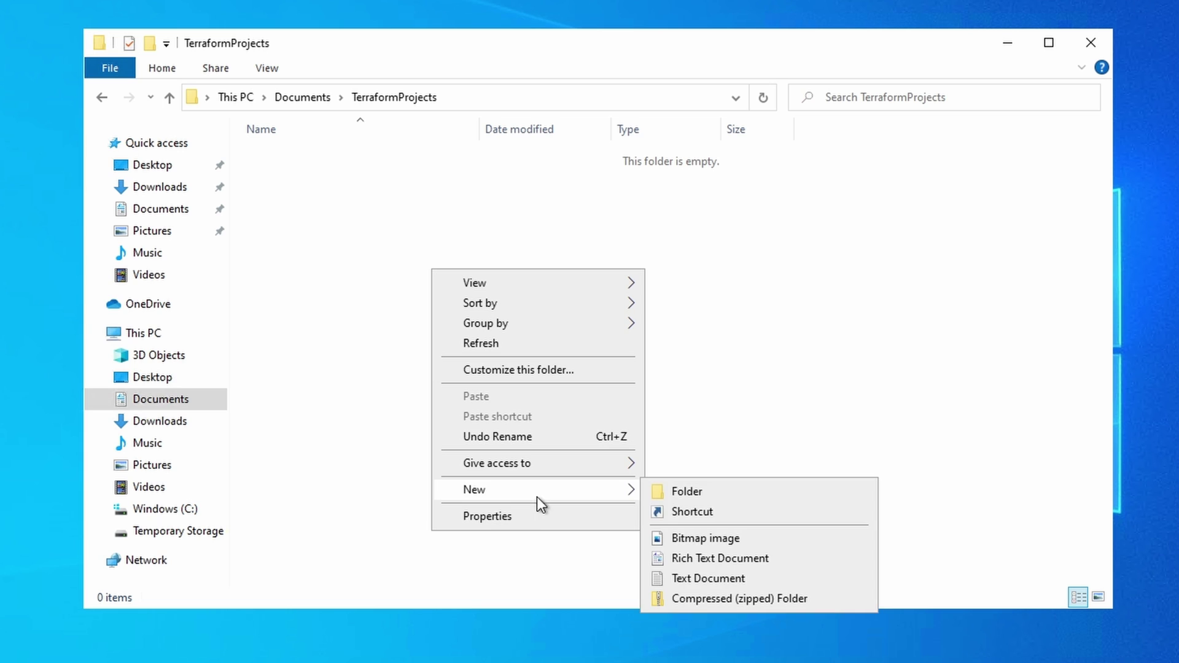
pyautogui.click(707, 489)
pyautogui.write('ResouceGroup')
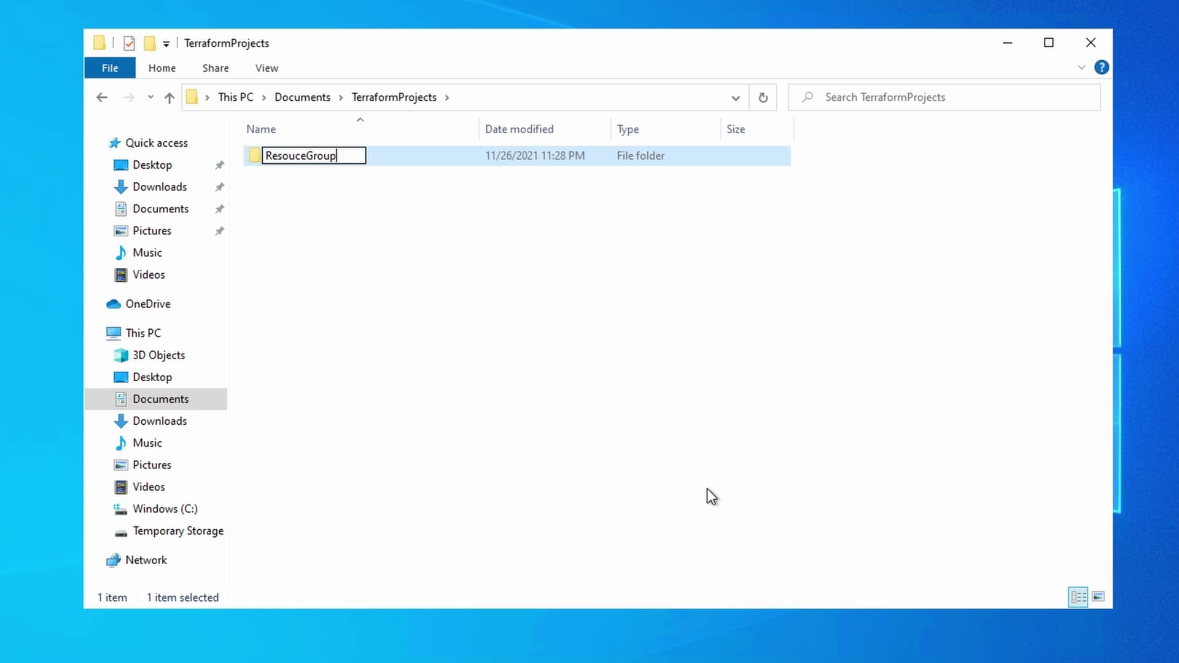
pyautogui.press('Return')
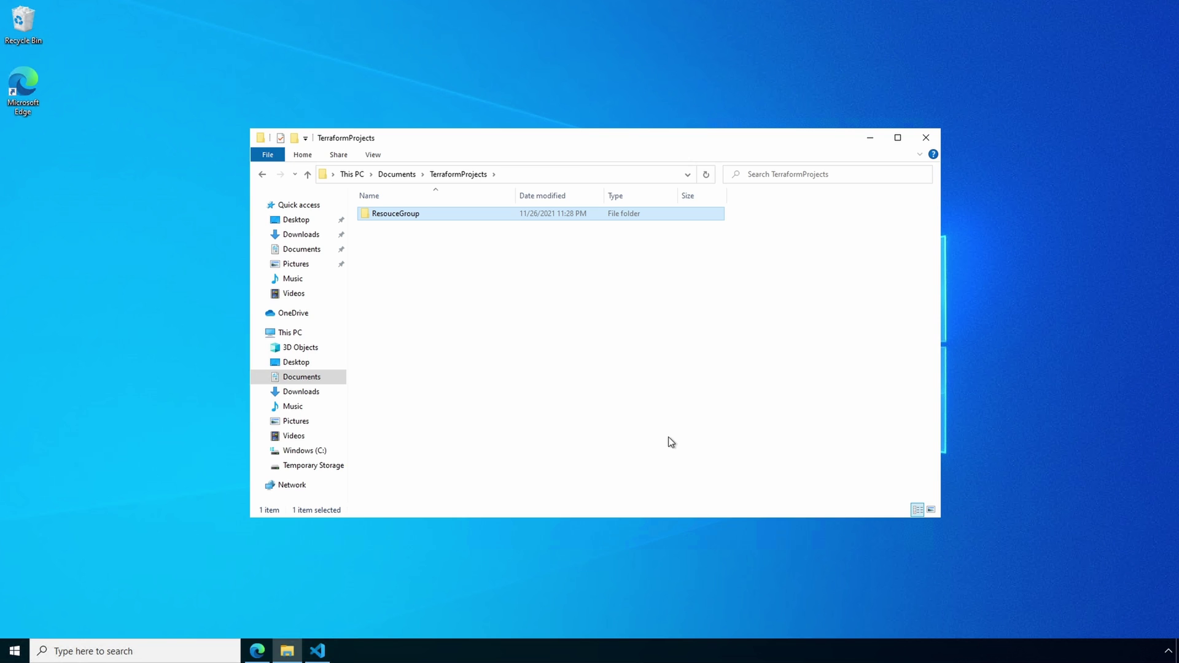
# - Open Documents\TerraformProjects\ResouceGroup as the VS Code workspace and trust its authors
pyautogui.click(318, 652)
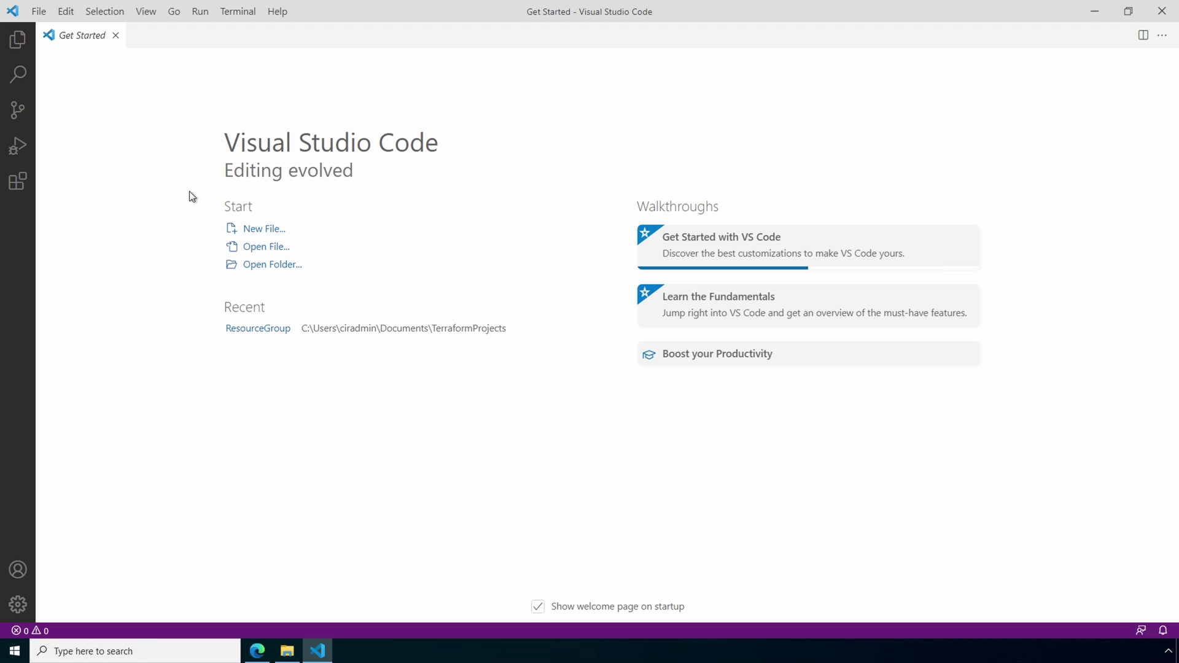
pyautogui.click(39, 11)
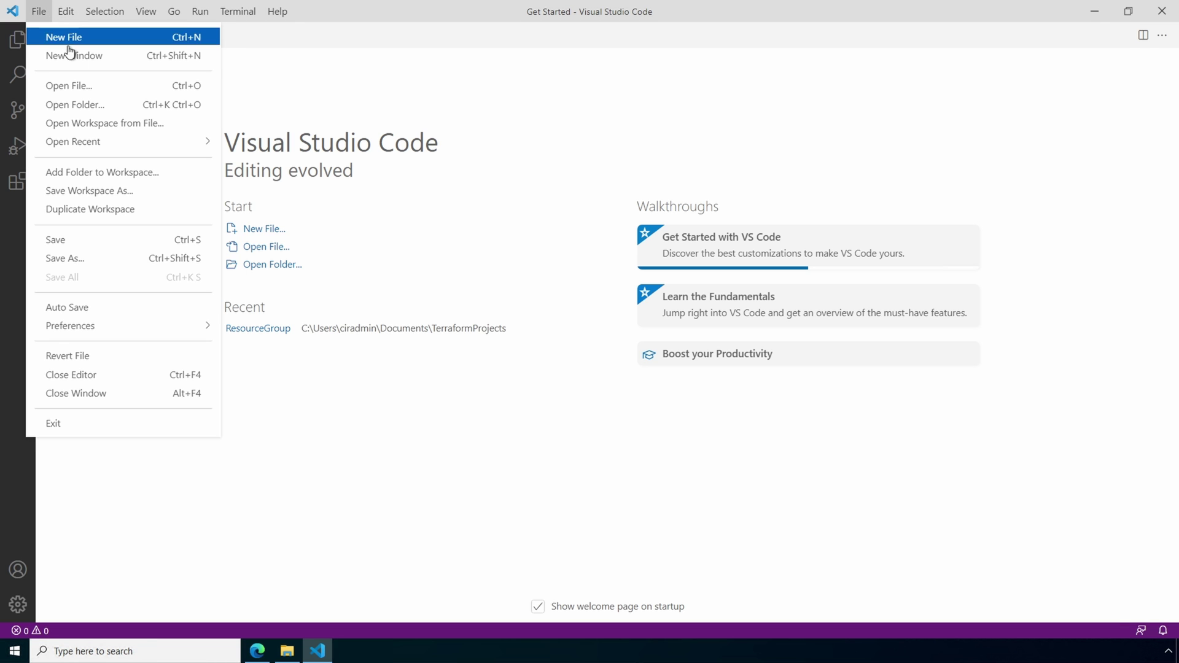
pyautogui.click(116, 114)
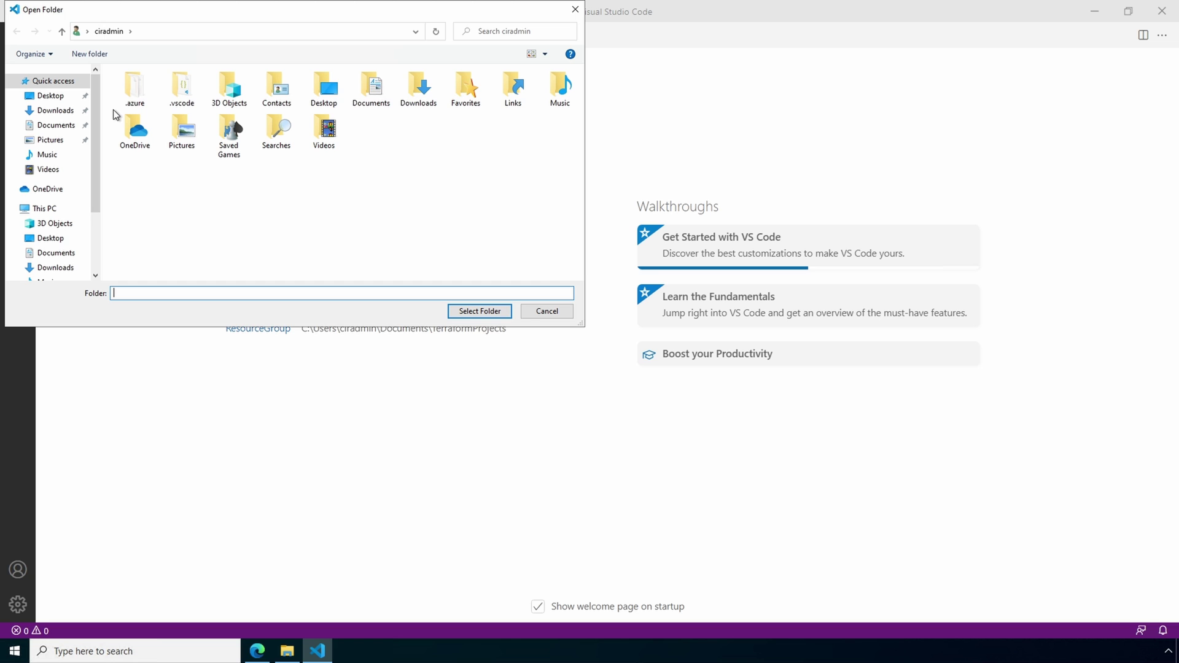
pyautogui.doubleClick(371, 88)
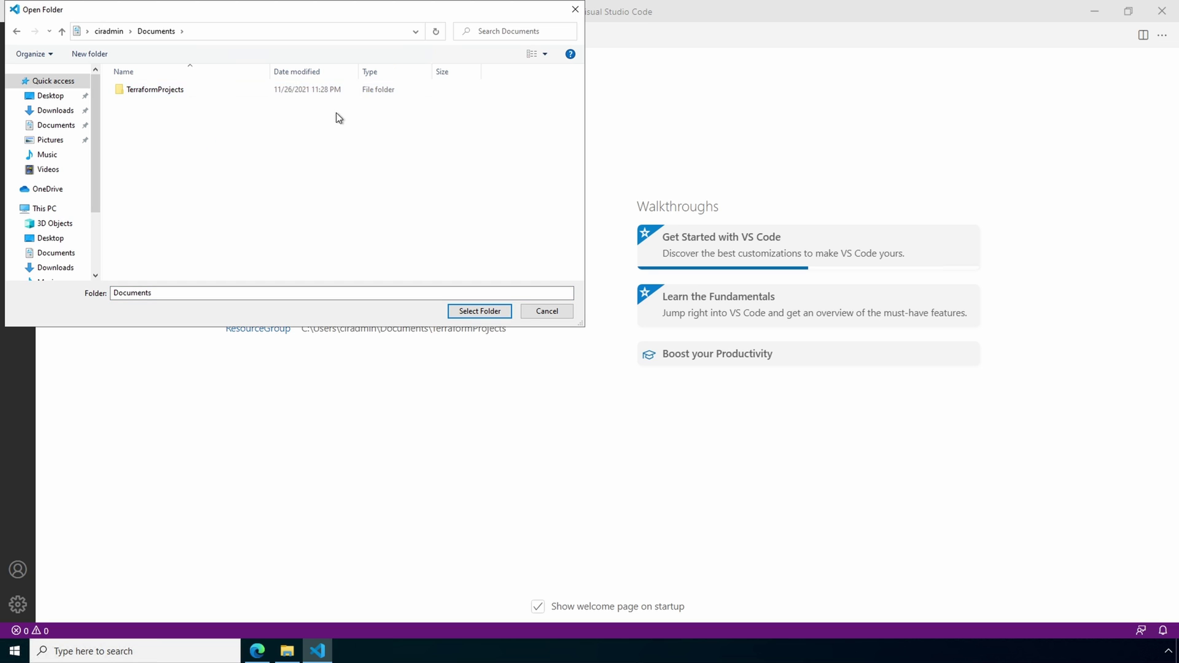
pyautogui.doubleClick(172, 90)
pyautogui.click(171, 90)
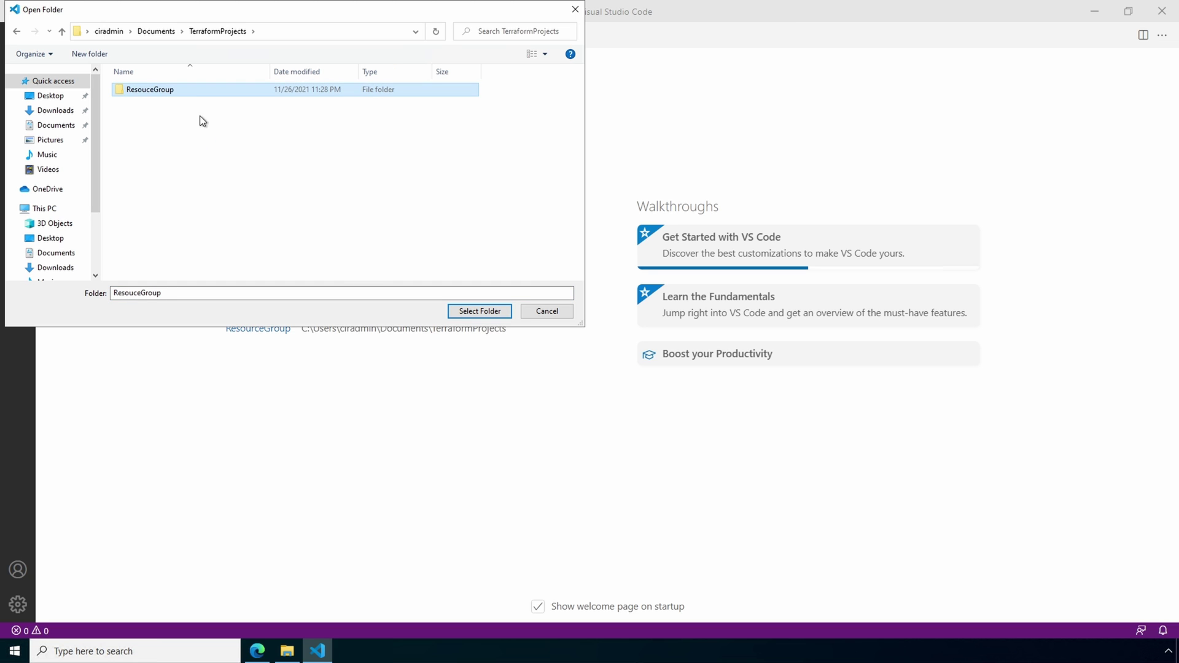
pyautogui.click(464, 314)
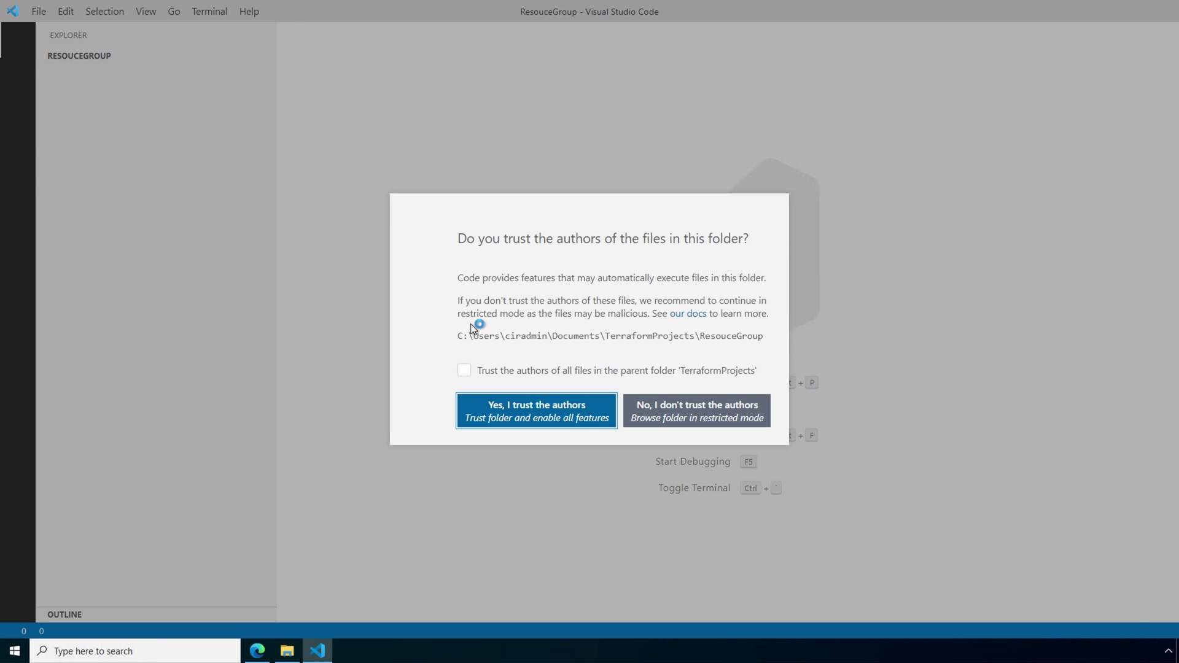
pyautogui.click(556, 414)
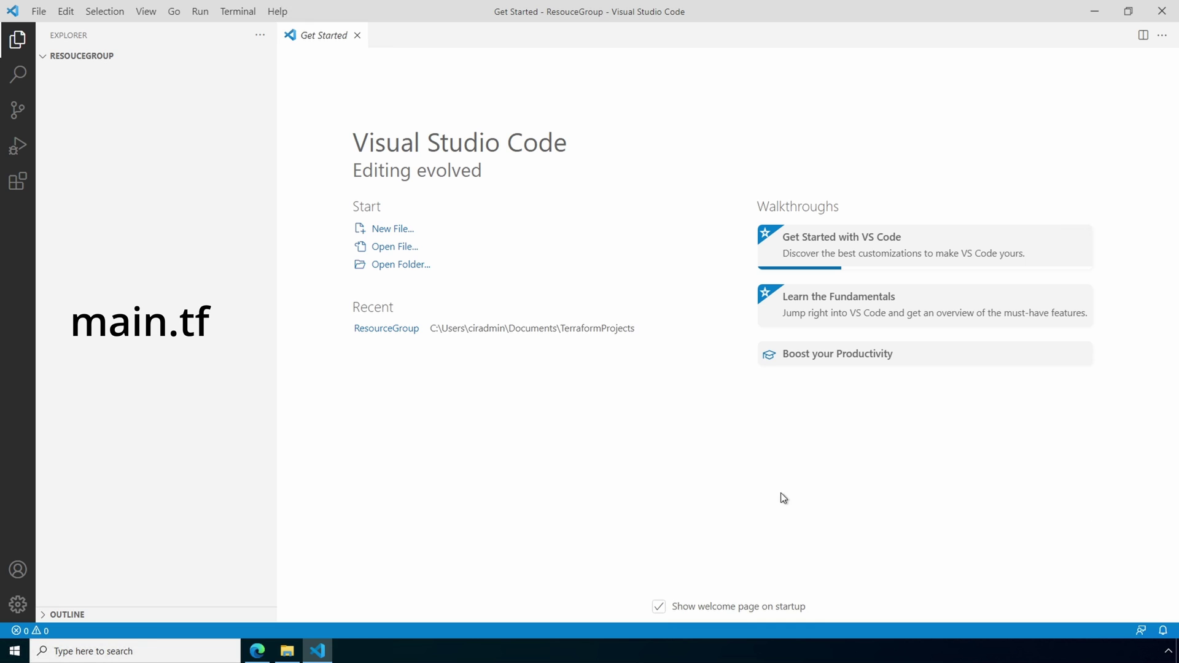
# - Add a new main.tf file to the workspace and close the Get Started tab
pyautogui.rightClick(123, 185)
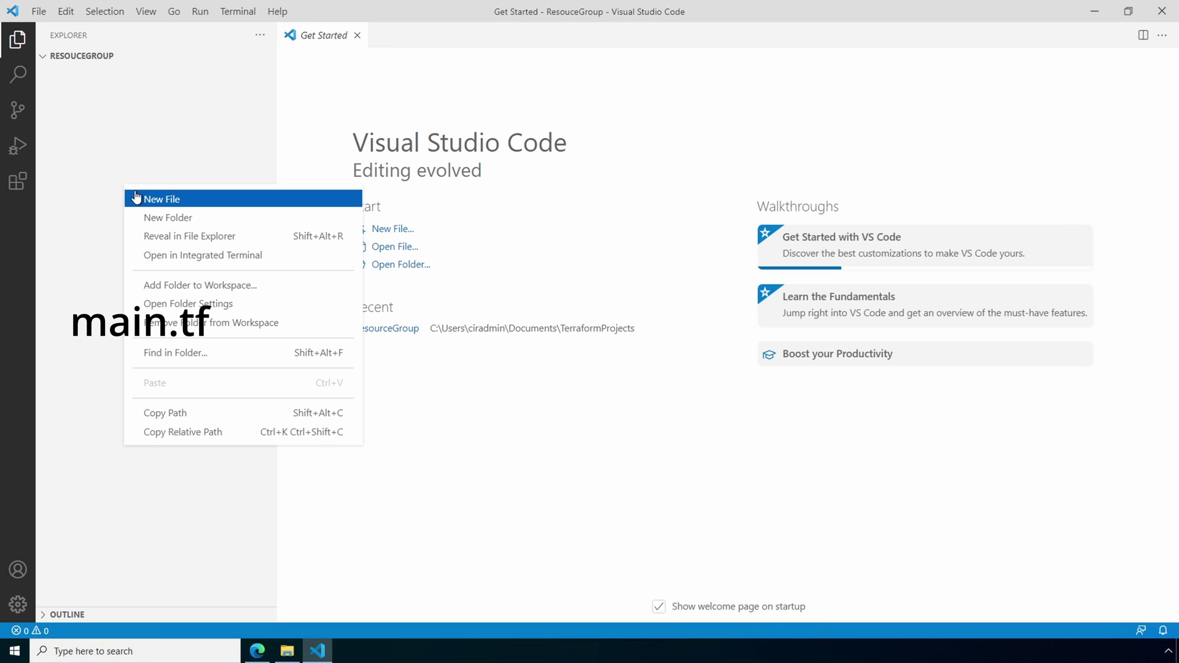
pyautogui.click(135, 198)
pyautogui.write('main.t')
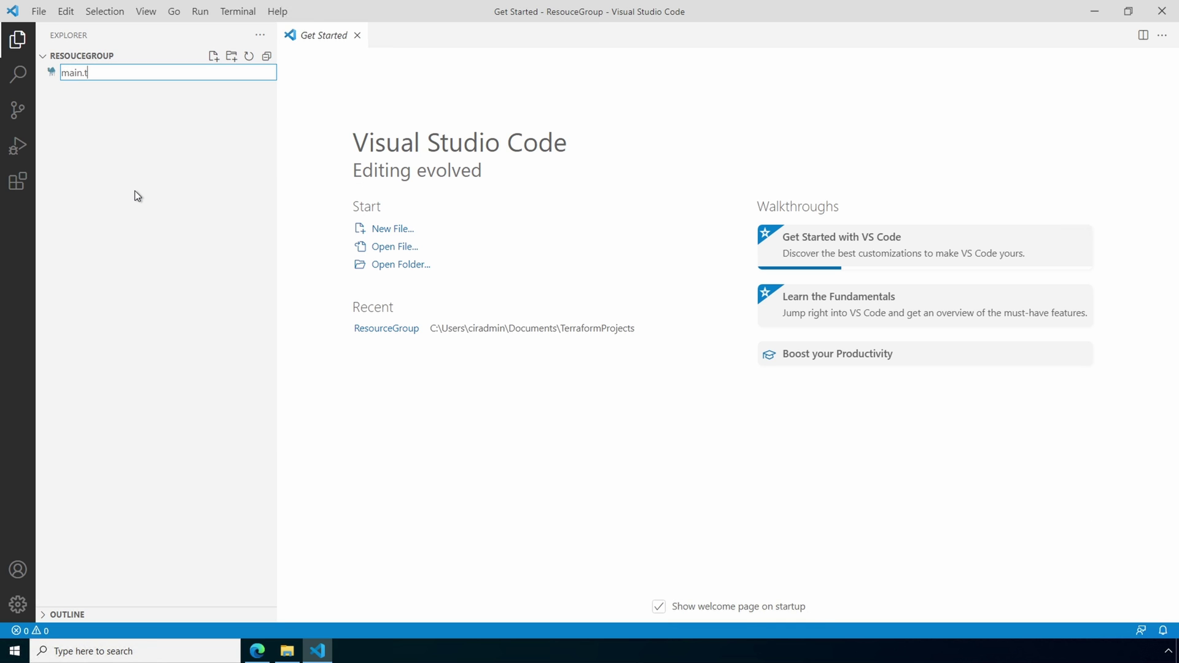
pyautogui.write('f')
pyautogui.press('Return')
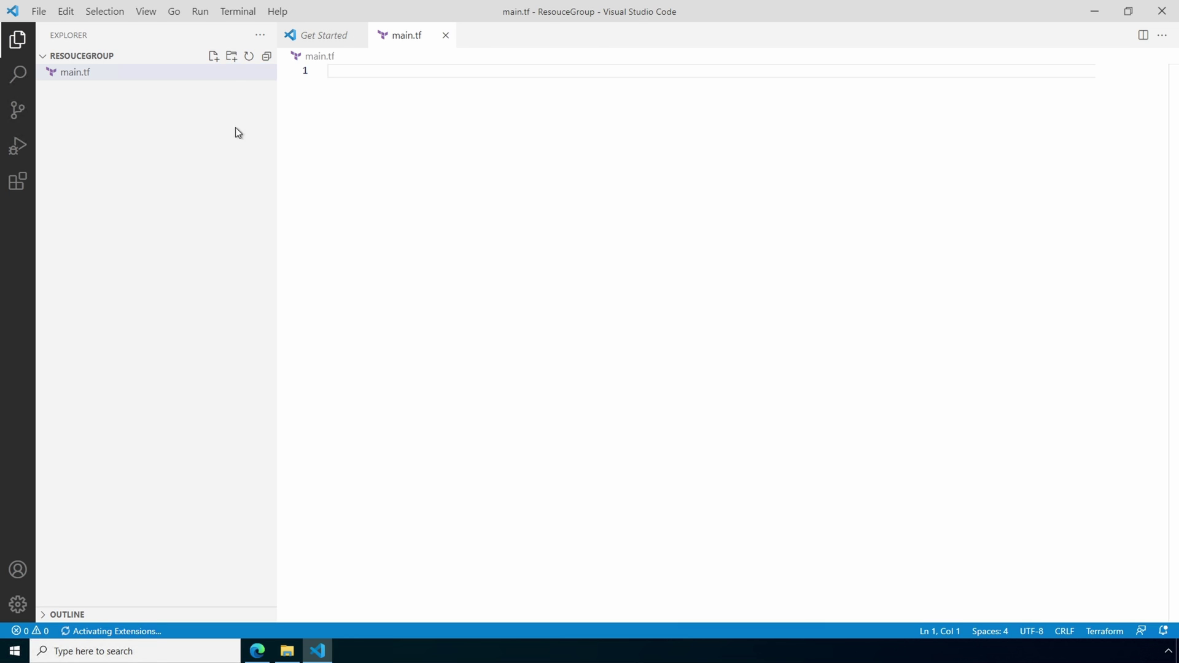
pyautogui.click(359, 37)
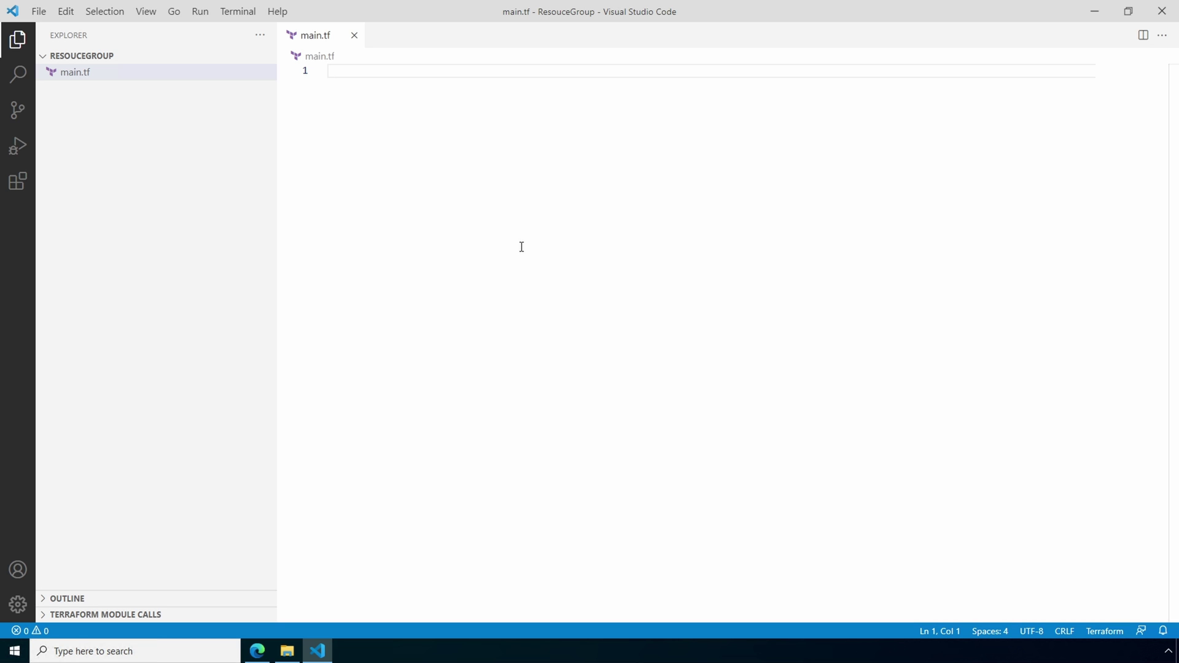
pyautogui.write('terr')
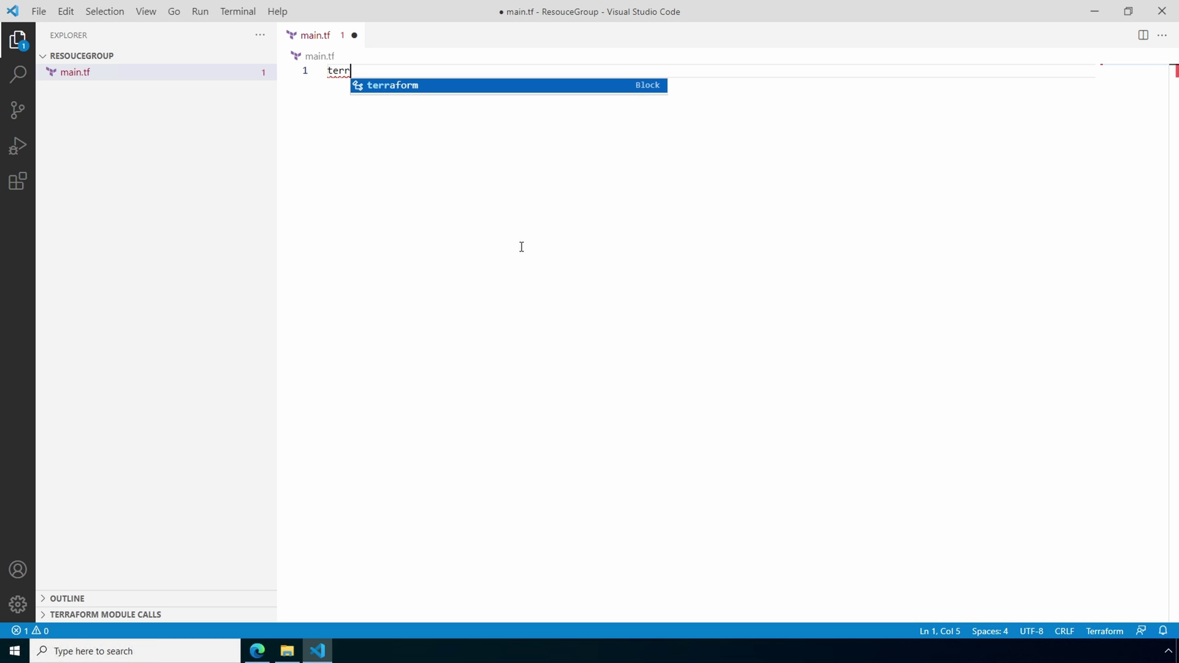
# - Accept a suggested terraform block in main.tf, then delete it to leave the file empty
pyautogui.press('Return')
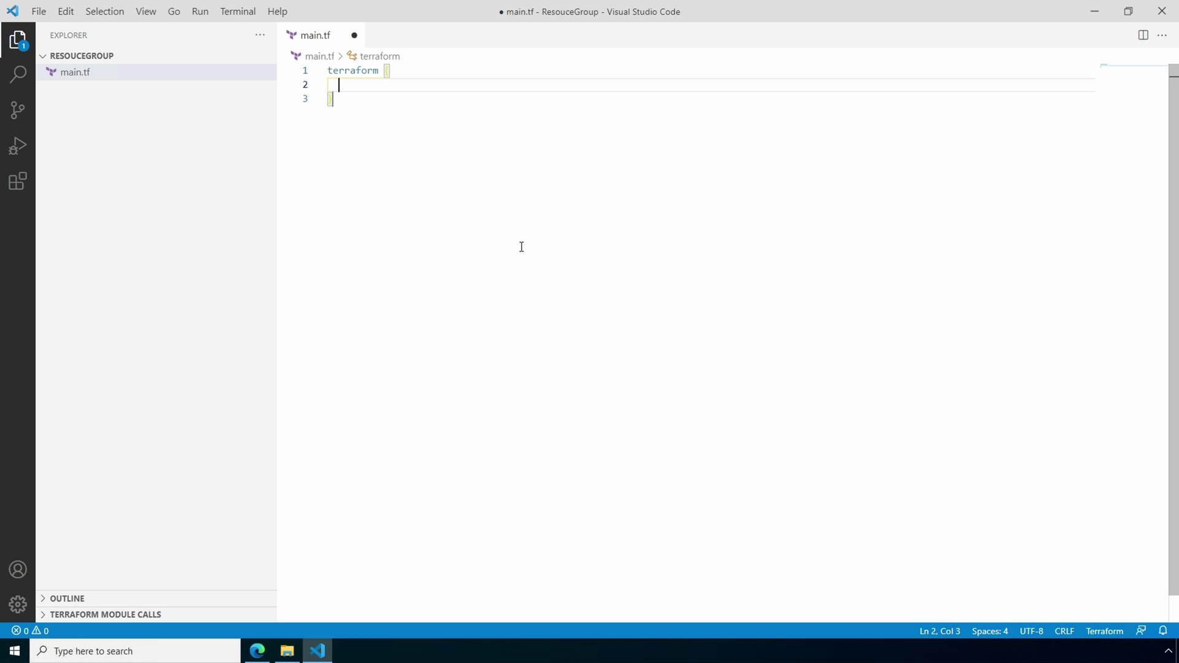
pyautogui.moveTo(520, 247); pyautogui.dragTo(315, 69)
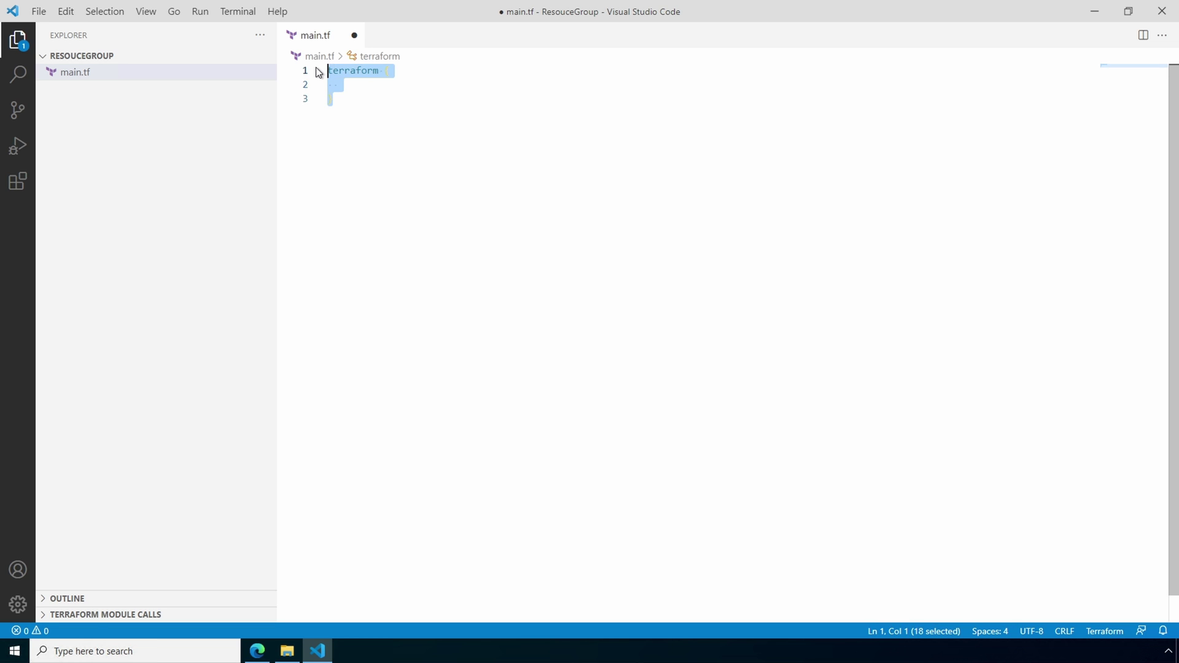
pyautogui.press('BackSpace')
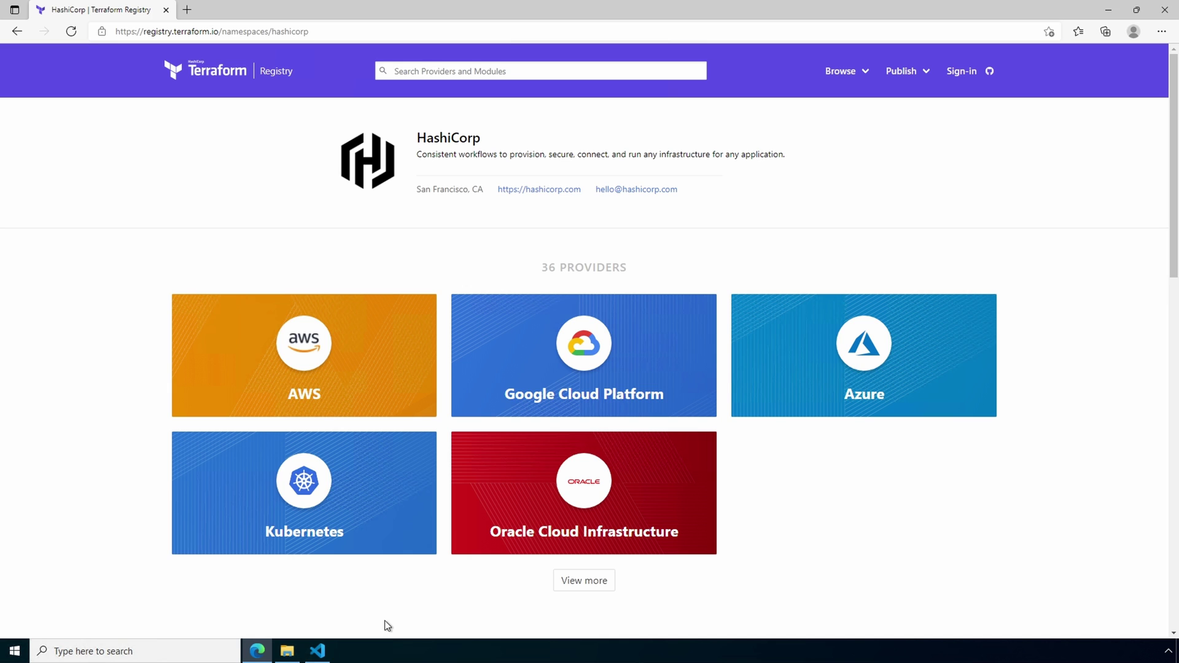
# - Copy the azurerm provider's USE PROVIDER snippet from the registry and minimize the browser
pyautogui.click(840, 394)
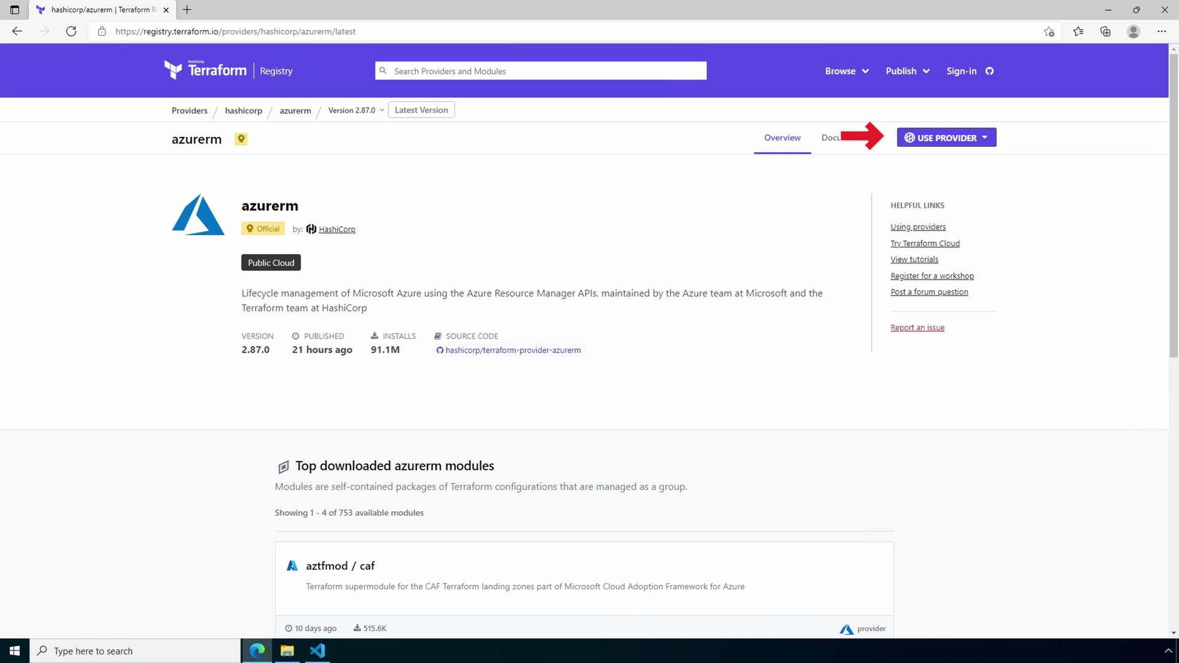
pyautogui.click(982, 139)
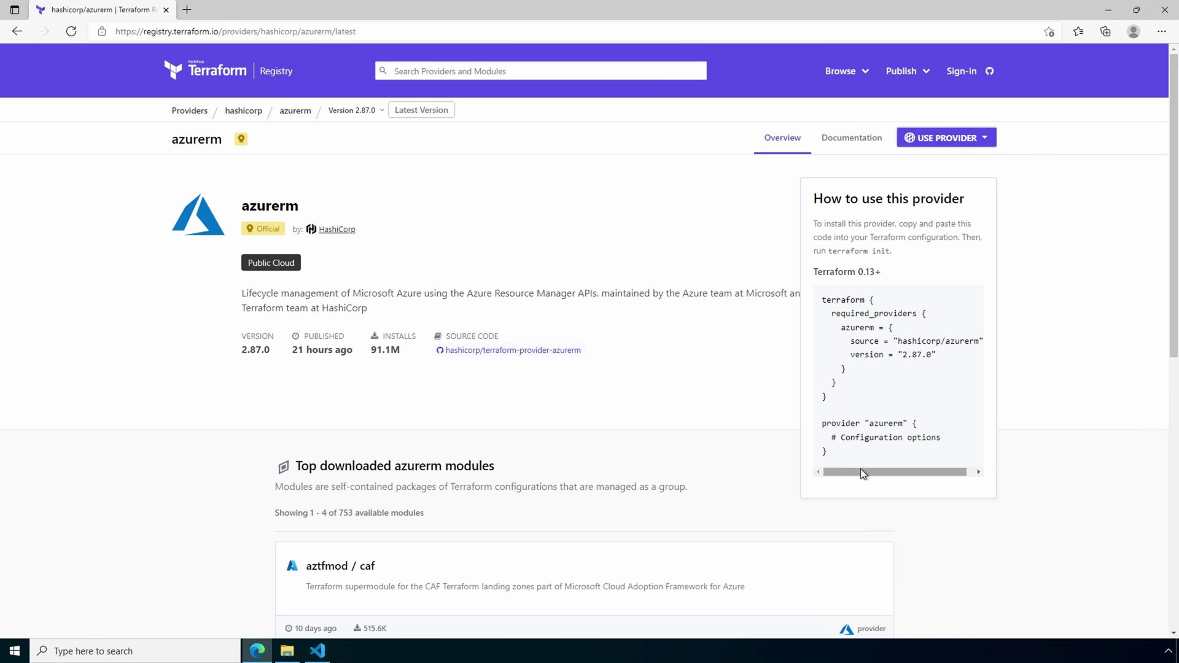
pyautogui.moveTo(851, 456)
pyautogui.mouseDown()
pyautogui.moveTo(817, 396)
pyautogui.moveTo(815, 304)
pyautogui.mouseUp()
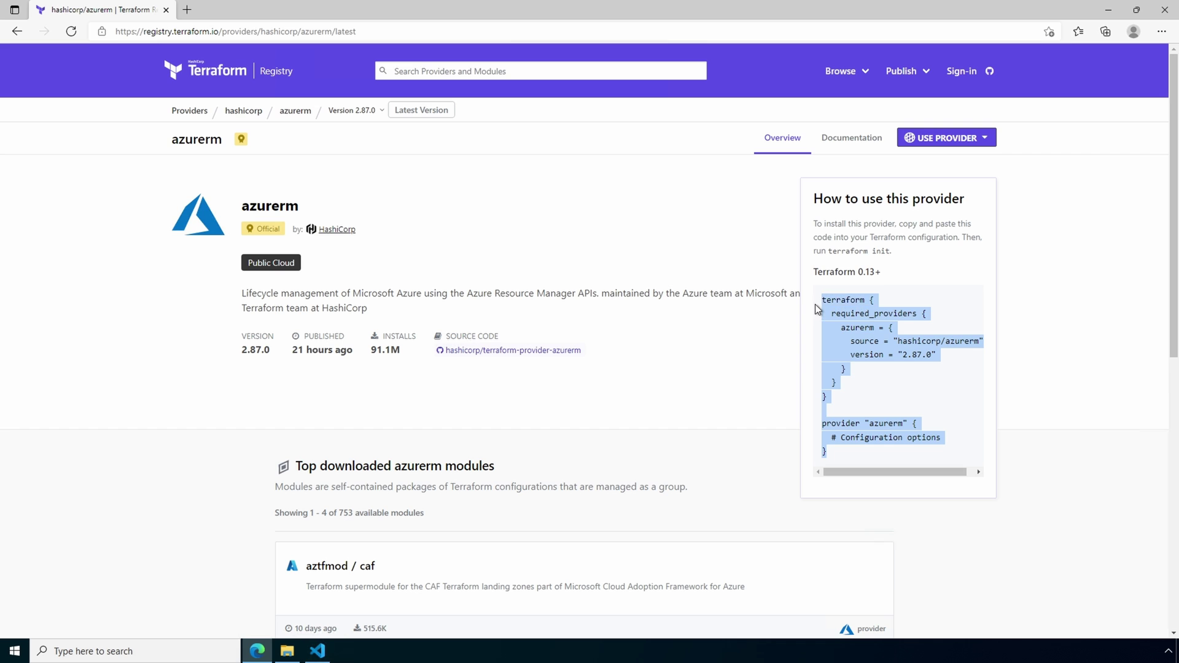
pyautogui.rightClick(851, 330)
pyautogui.click(862, 339)
pyautogui.click(1108, 11)
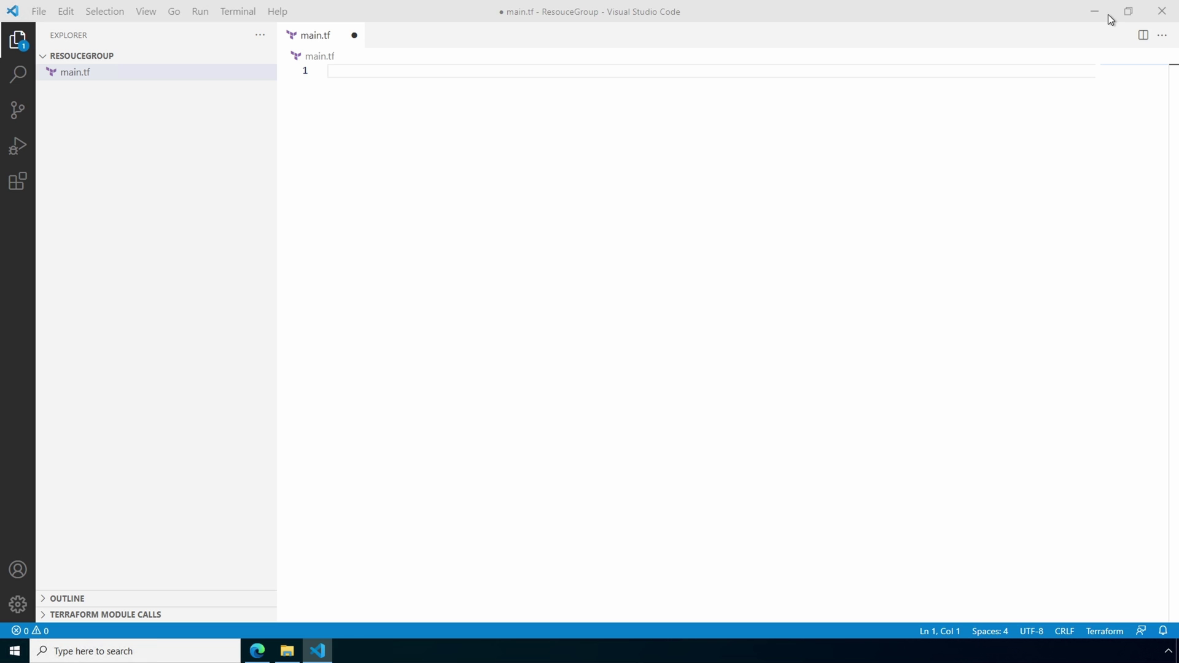
# - Paste the azurerm provider code into main.tf and replace the Configuration options comment with features {}
pyautogui.rightClick(706, 92)
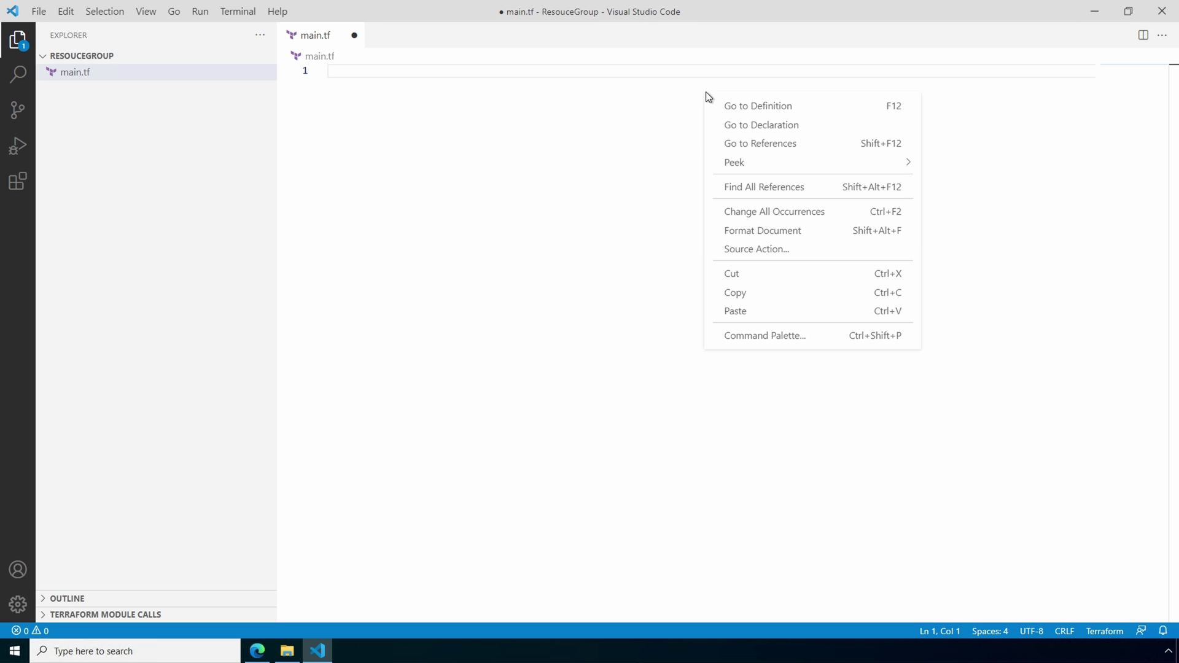
pyautogui.click(767, 311)
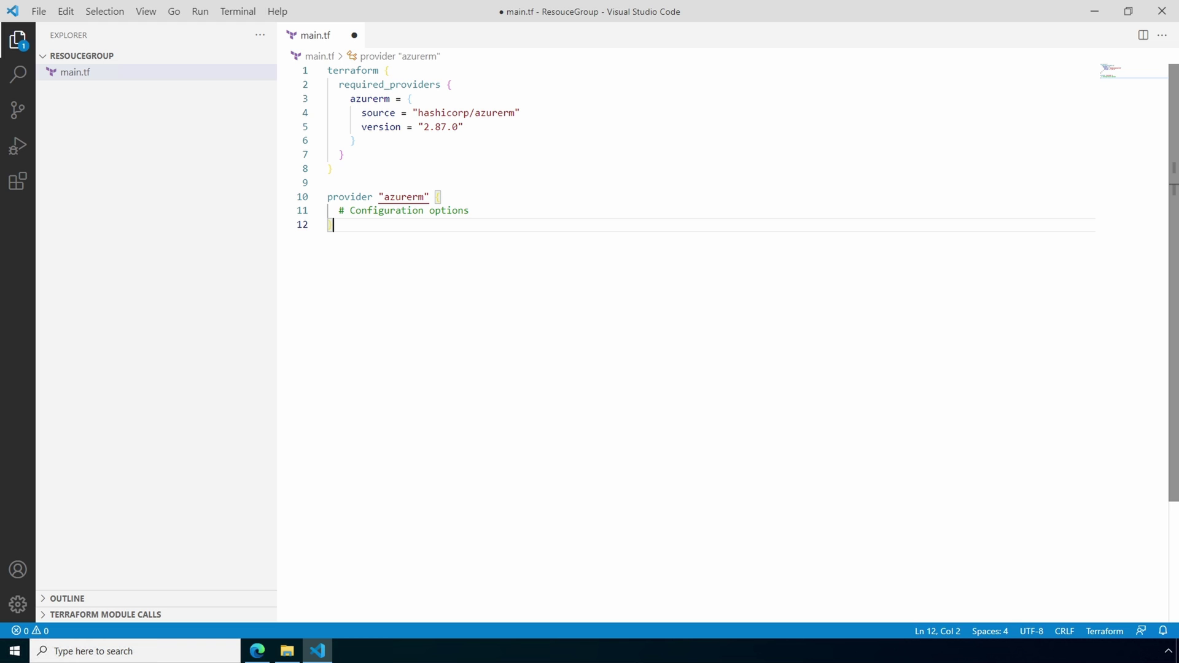
pyautogui.press('Up')
pyautogui.press('End')
pyautogui.hotkey('ctrl', 'shift', 'Left')
pyautogui.hotkey('ctrl', 'shift', 'Left')
pyautogui.hotkey('ctrl', 'shift', 'Left')
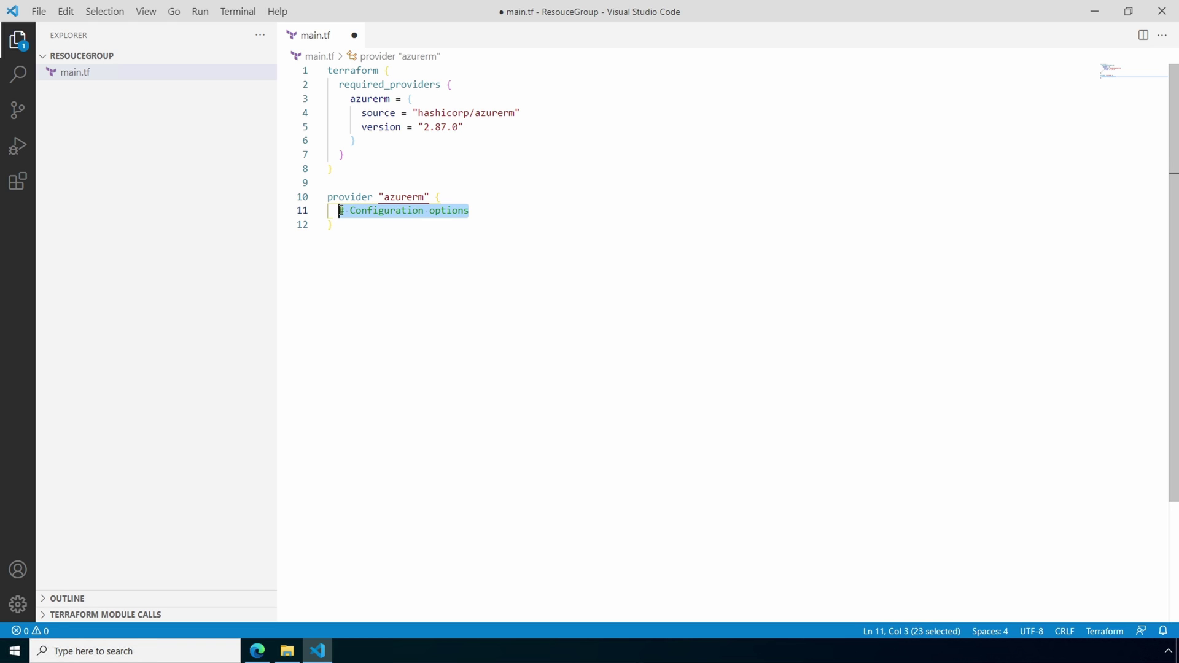
pyautogui.press('BackSpace')
pyautogui.write('fea')
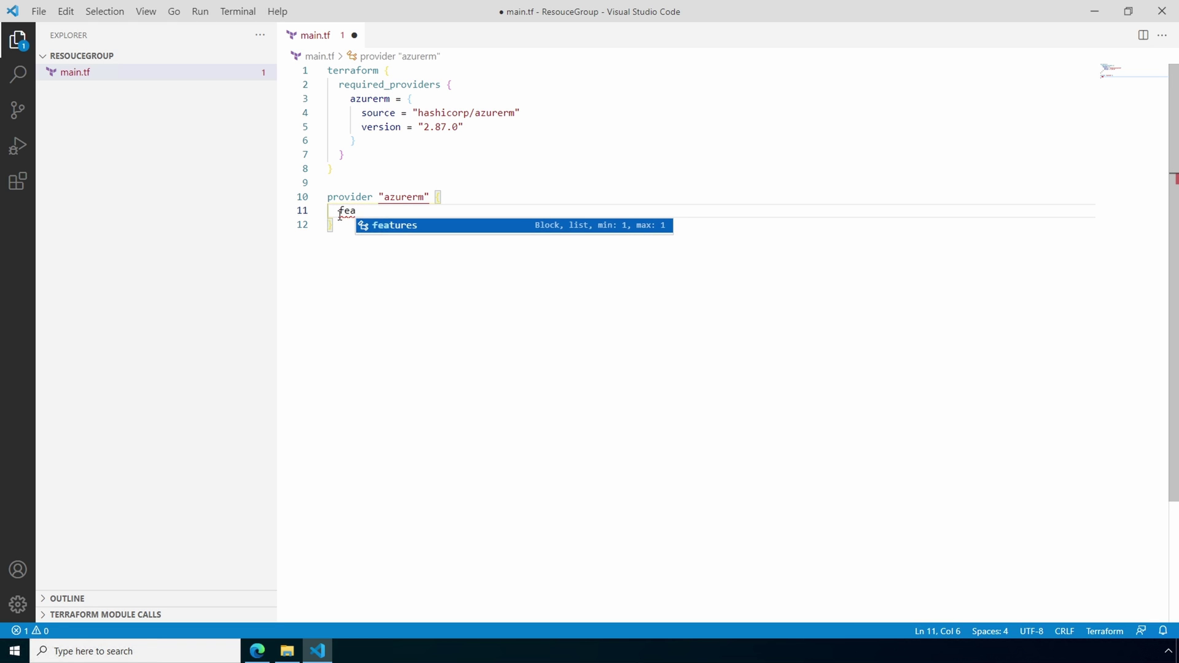
pyautogui.write('tures')
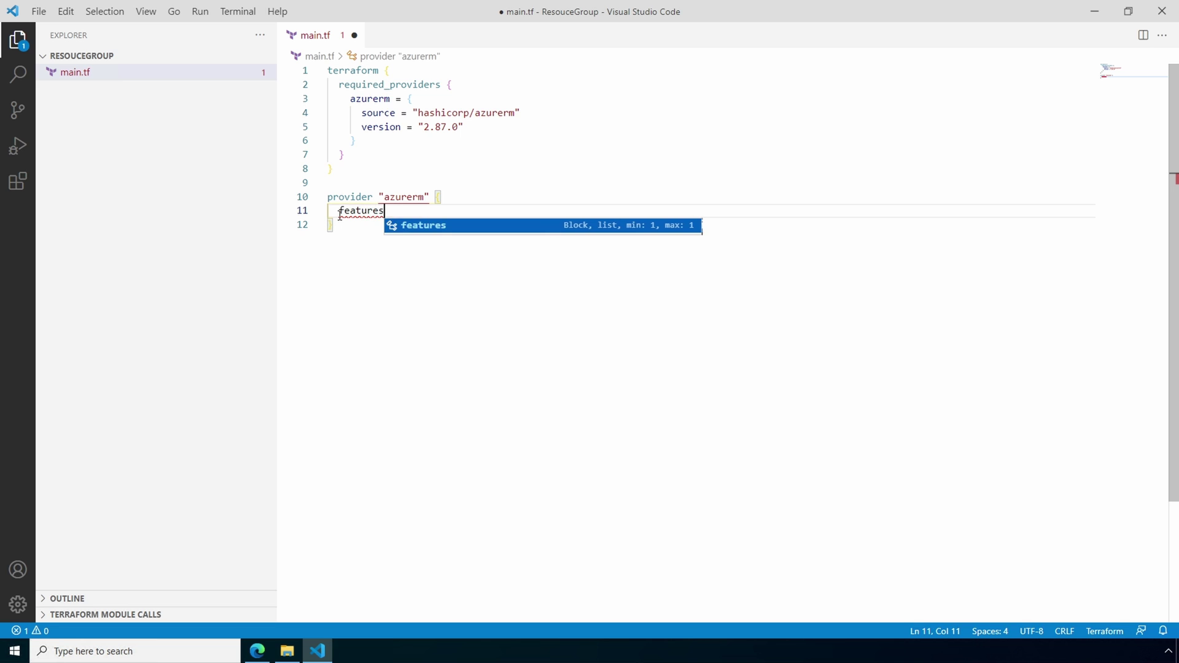
pyautogui.write(' {}')
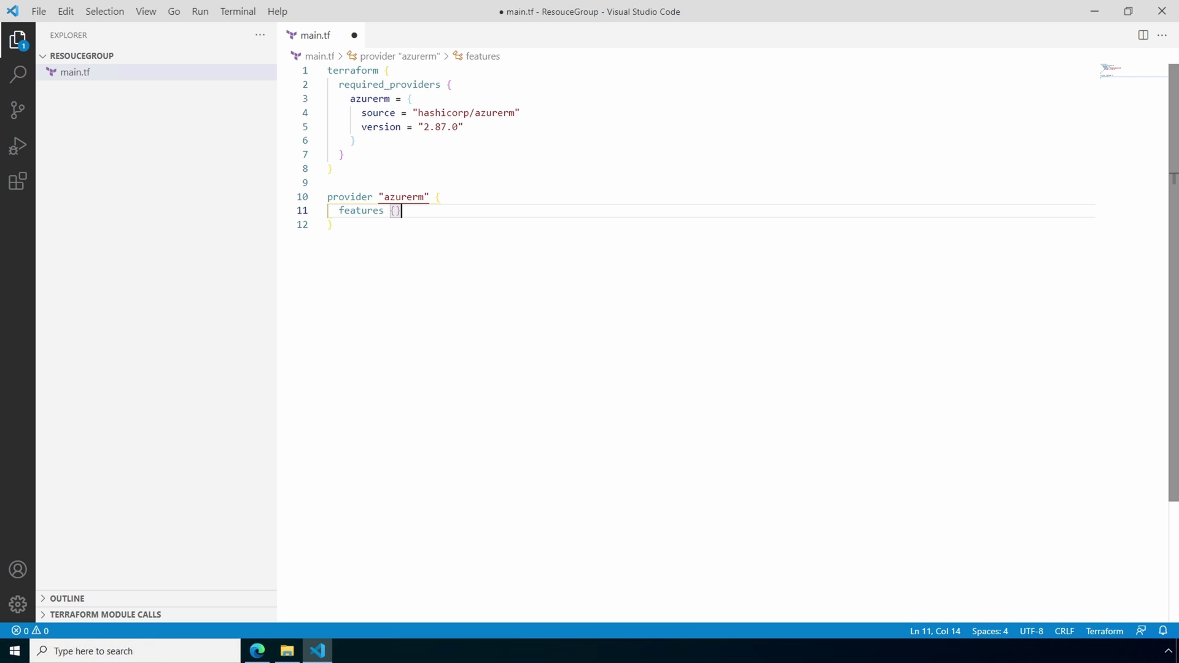
pyautogui.click(258, 651)
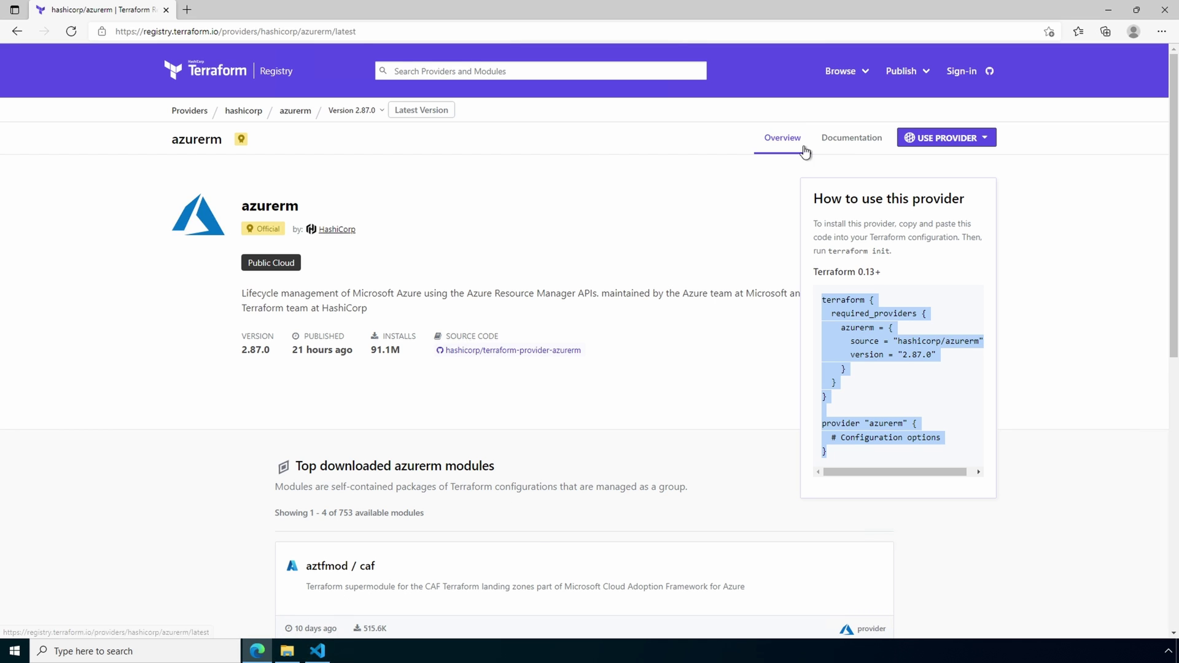
# - Open the azurerm_resource_group documentation under Base > Resources and select its Example Usage block
pyautogui.click(851, 139)
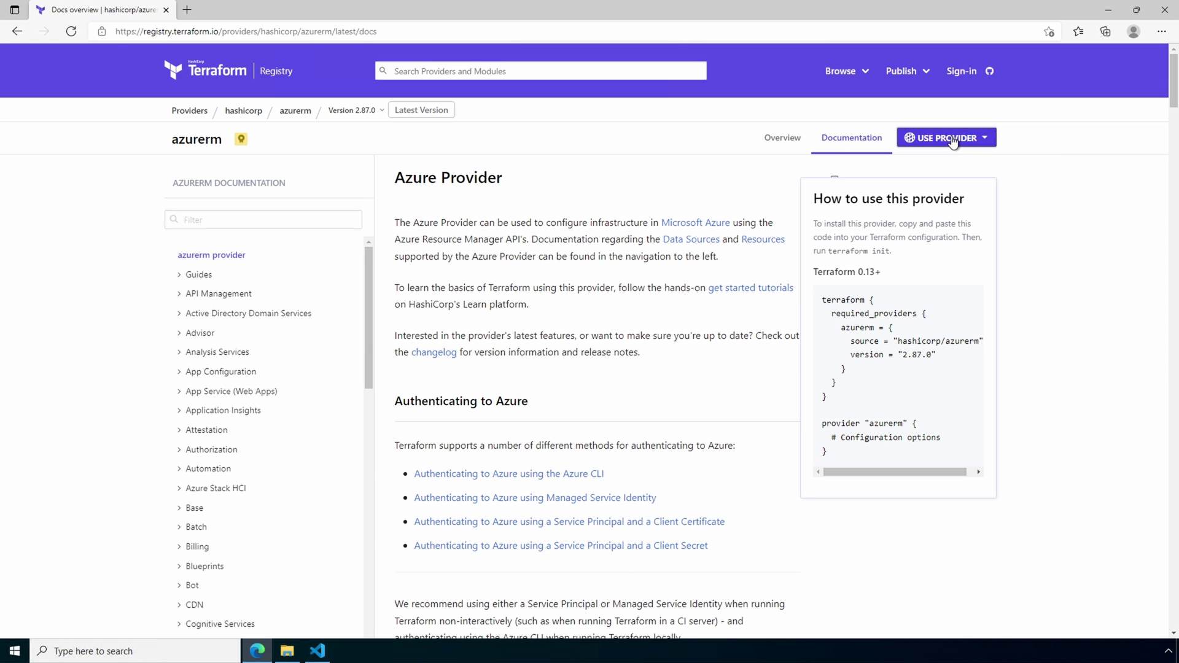
pyautogui.click(952, 140)
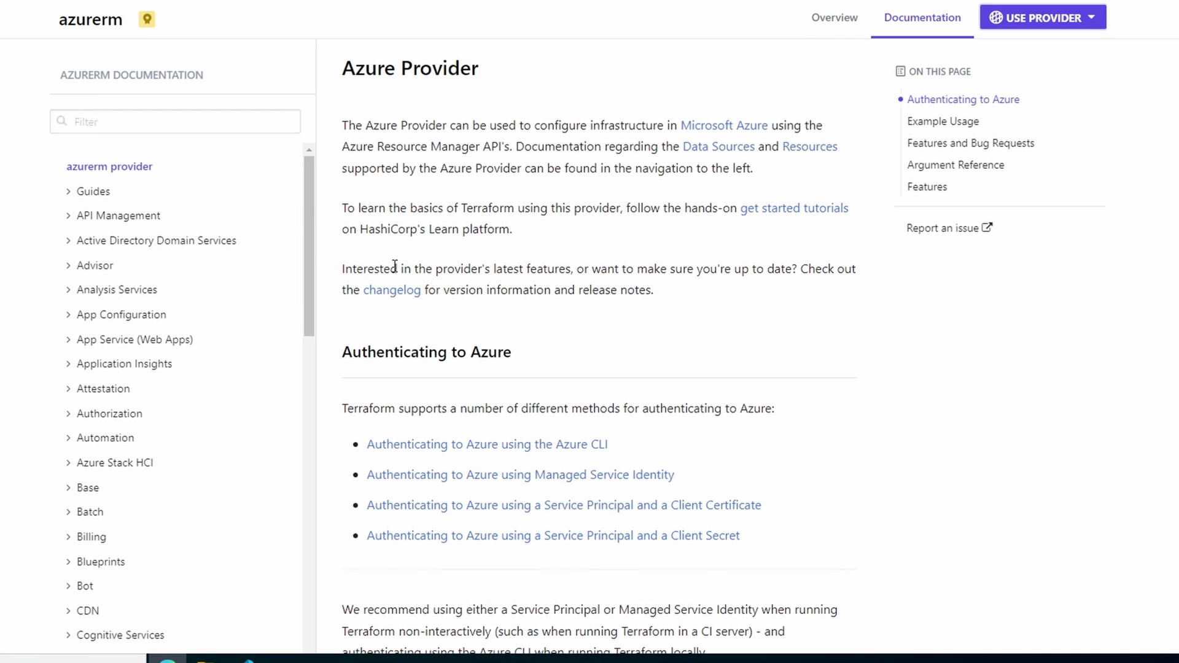
pyautogui.click(71, 490)
pyautogui.scroll(-1, 71, 493)
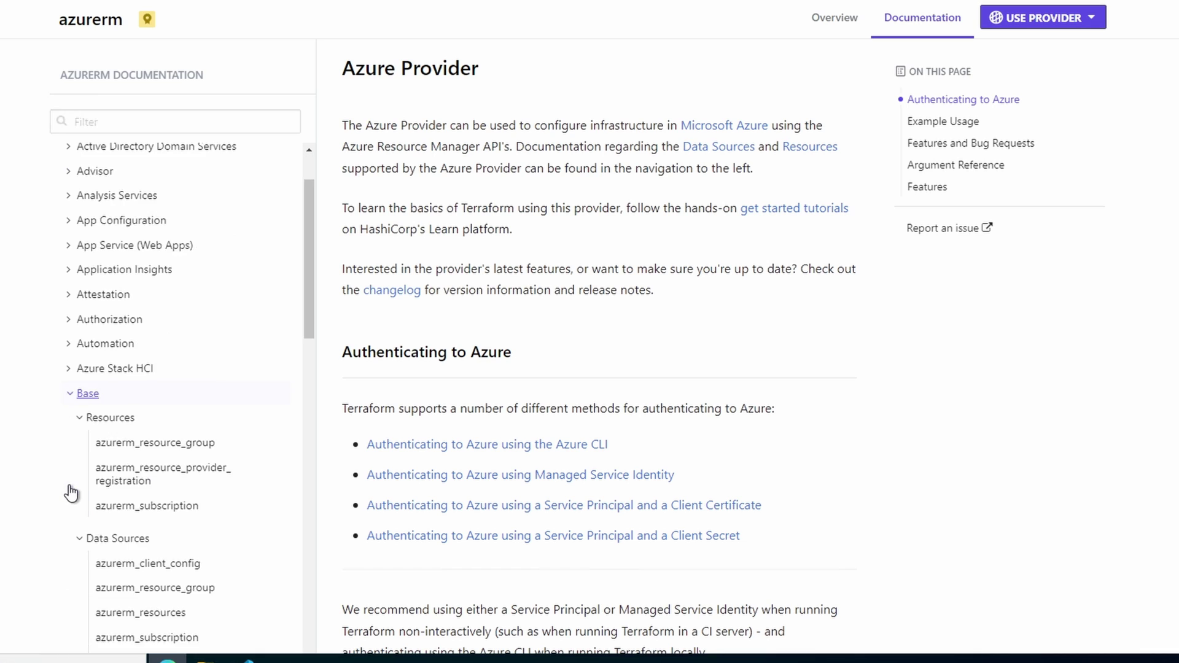
pyautogui.scroll(-1, 71, 492)
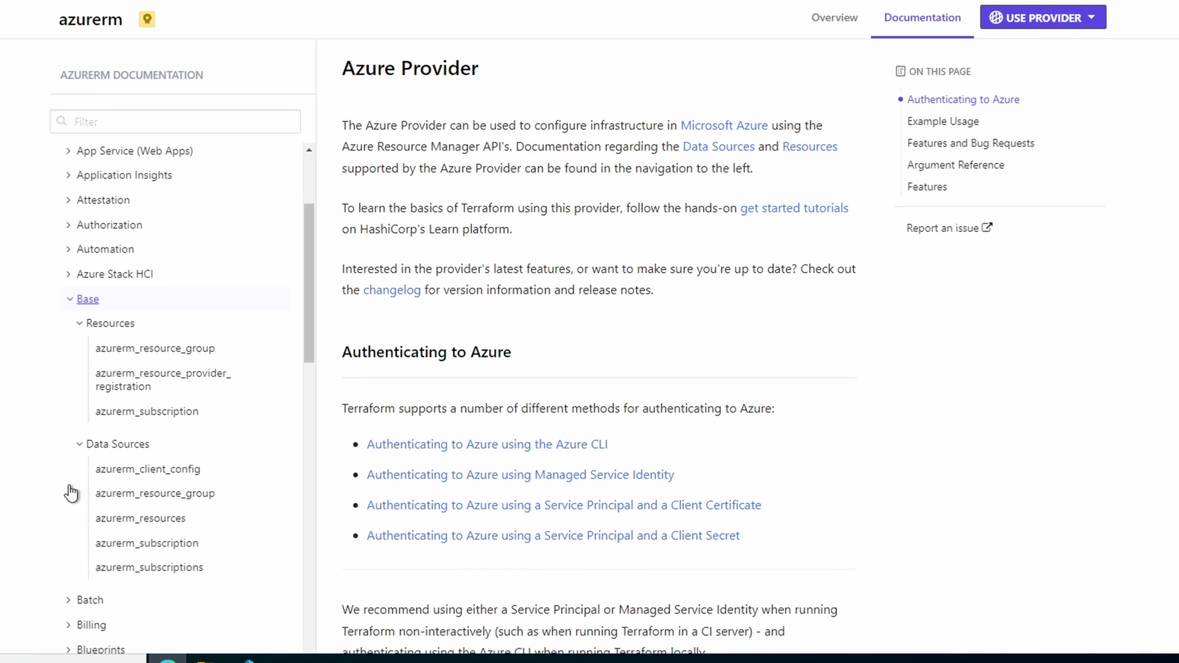
pyautogui.click(166, 359)
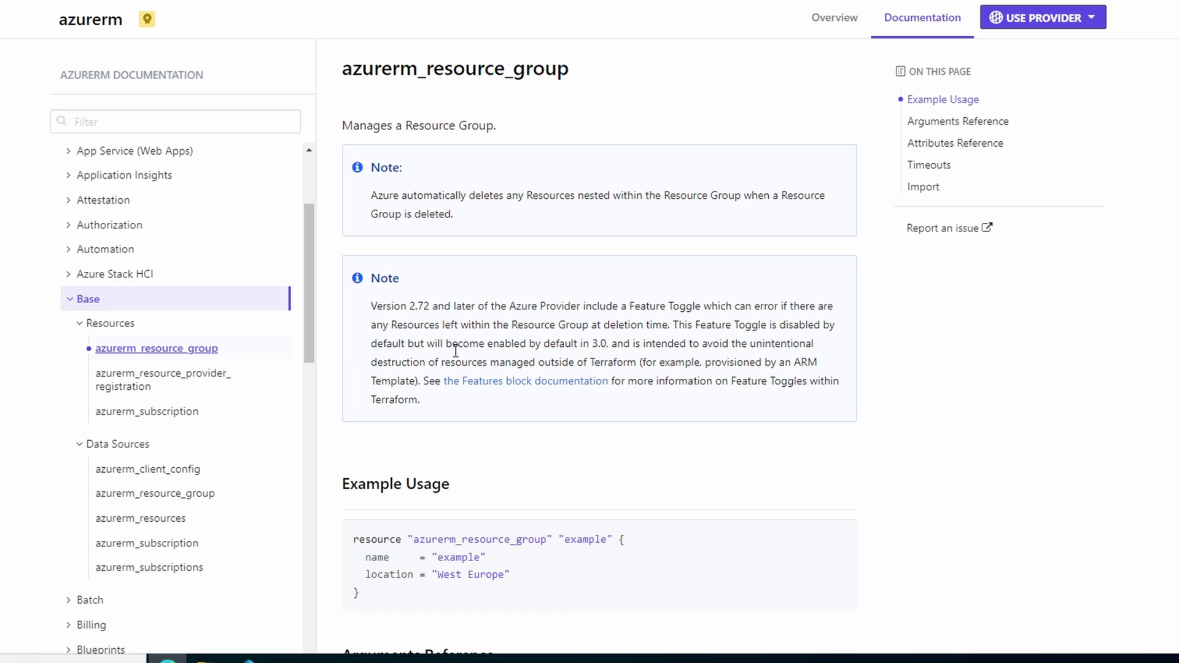
pyautogui.scroll(-1, 452, 342)
pyautogui.scroll(-2, 603, 387)
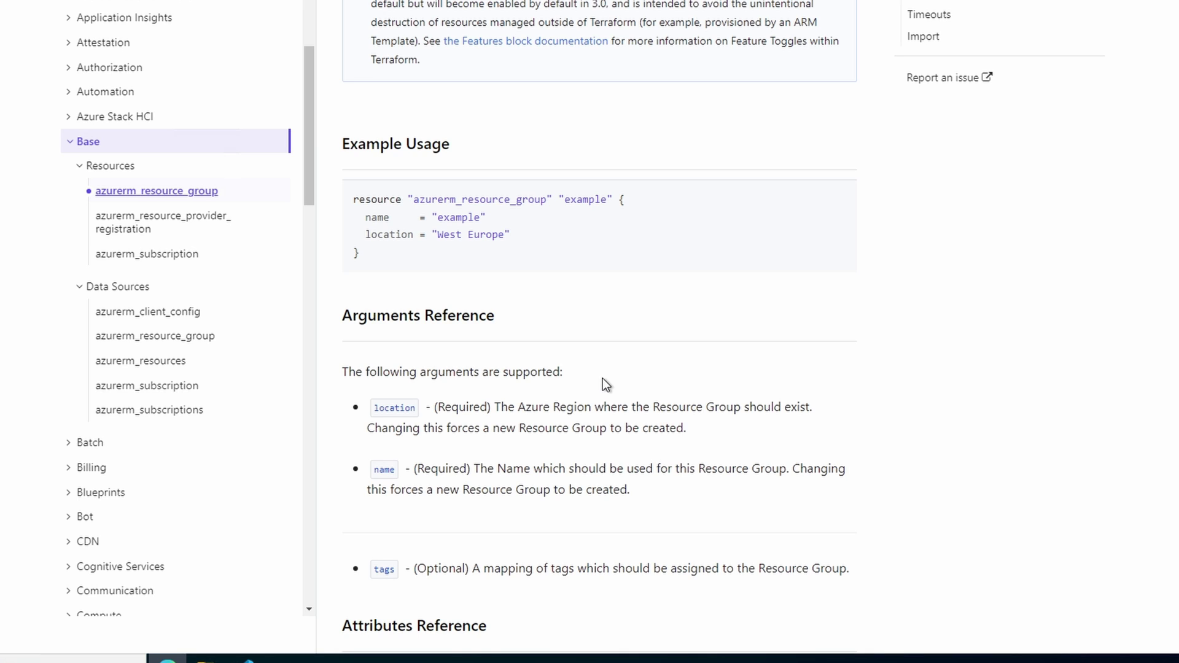
pyautogui.moveTo(383, 247); pyautogui.dragTo(352, 206)
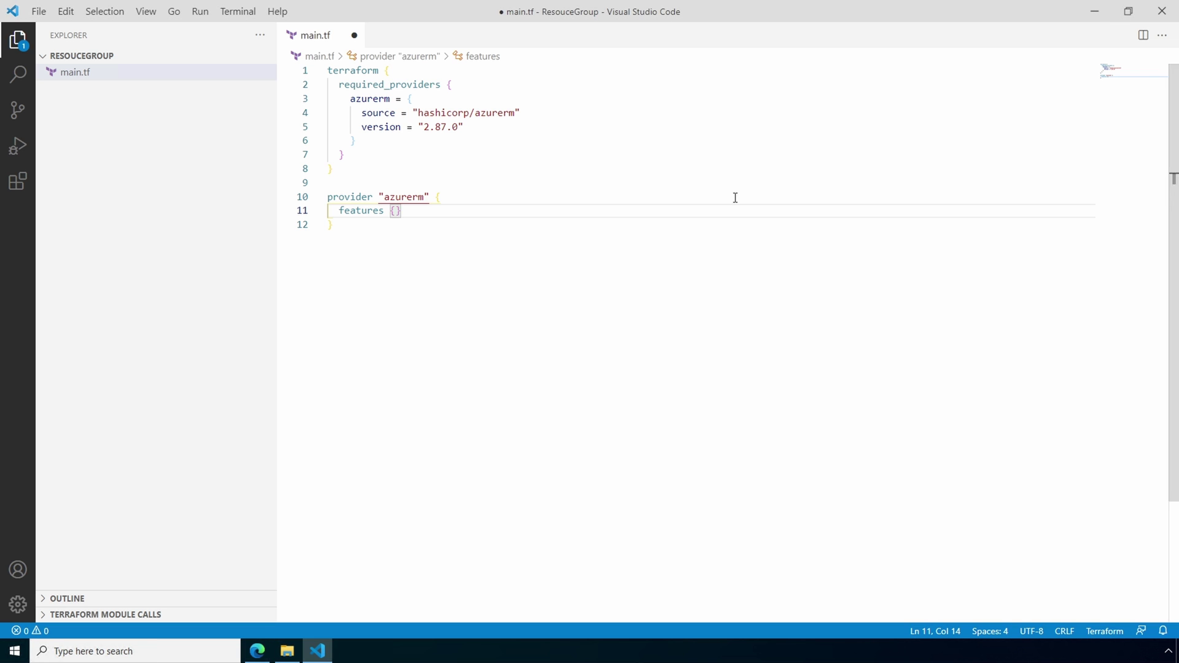
# - Paste the example azurerm_resource_group block below the provider block in main.tf
pyautogui.click(663, 230)
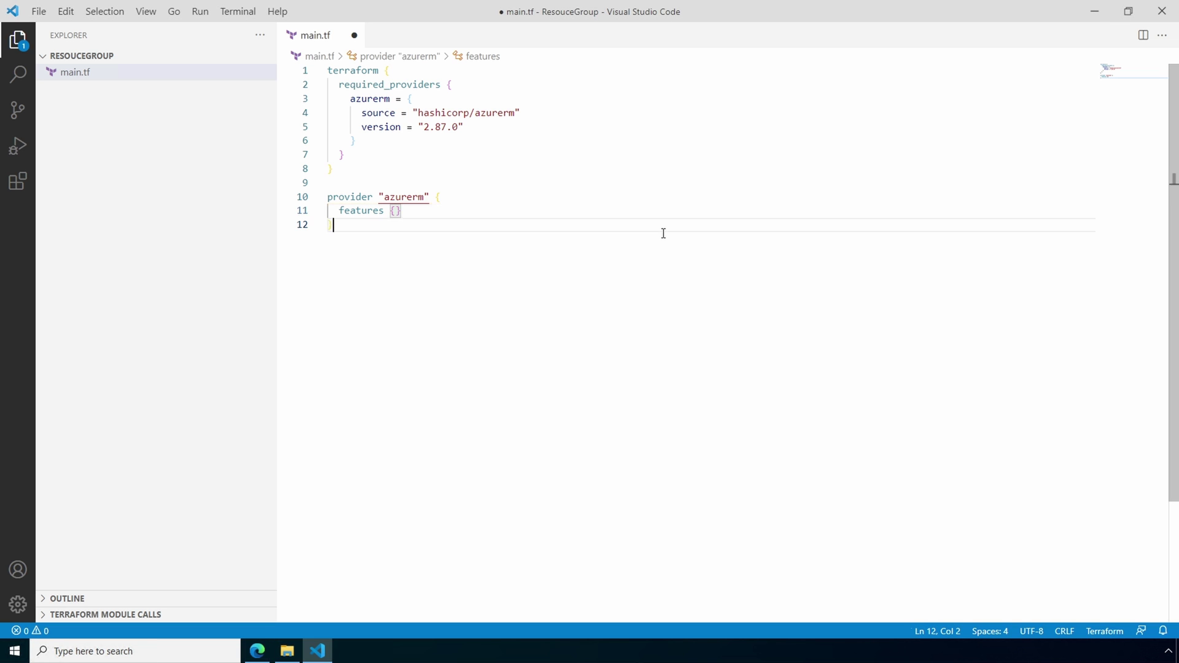
pyautogui.press('Return')
pyautogui.press('Return')
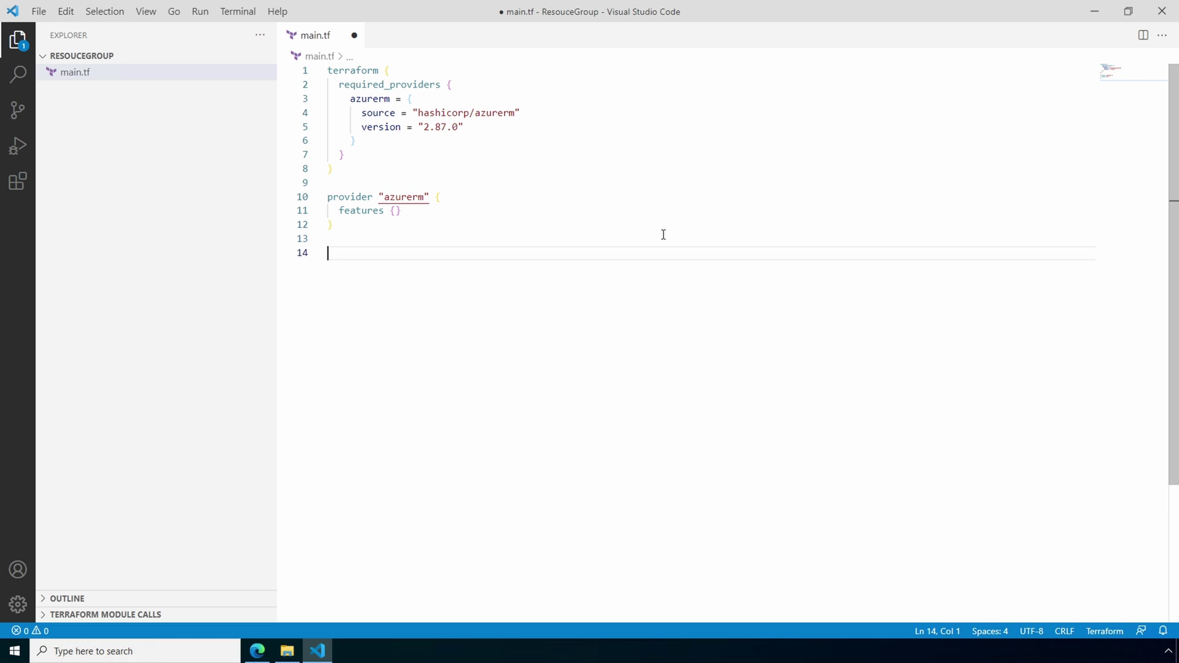
pyautogui.write('resource "azurerm_resource_group" "example" {   name     = "example"   location = "West Europe" }')
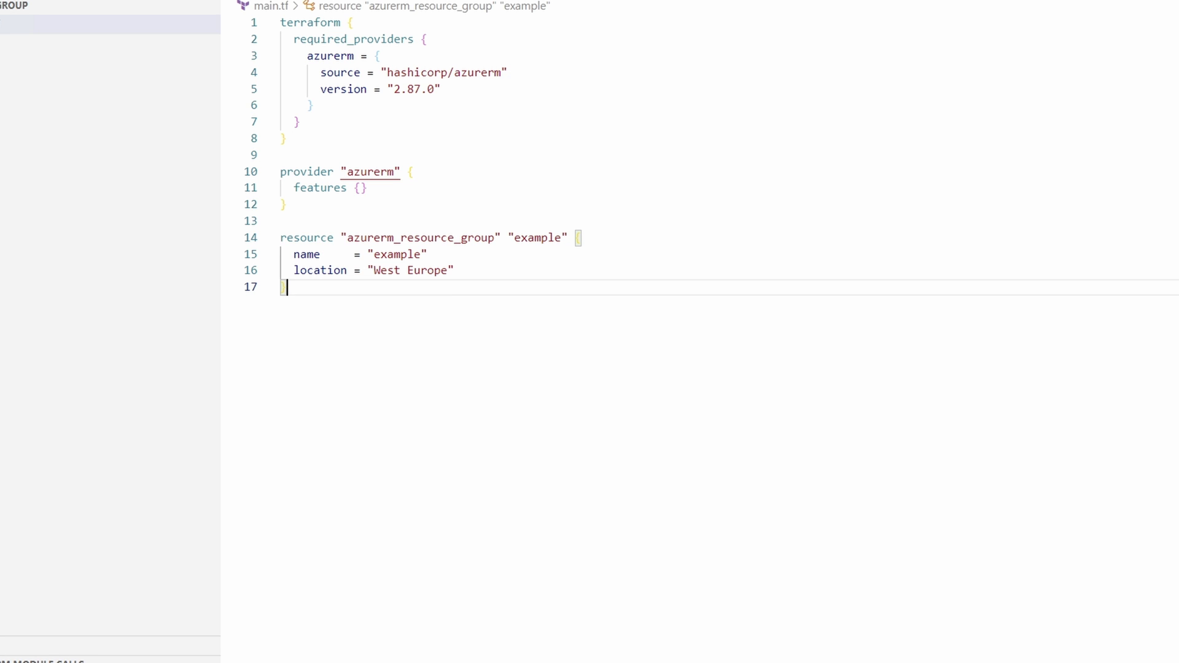
# - Rename the block label to resourcegroup and name to TerraformRG, add a trailing line and save
pyautogui.doubleClick(540, 245)
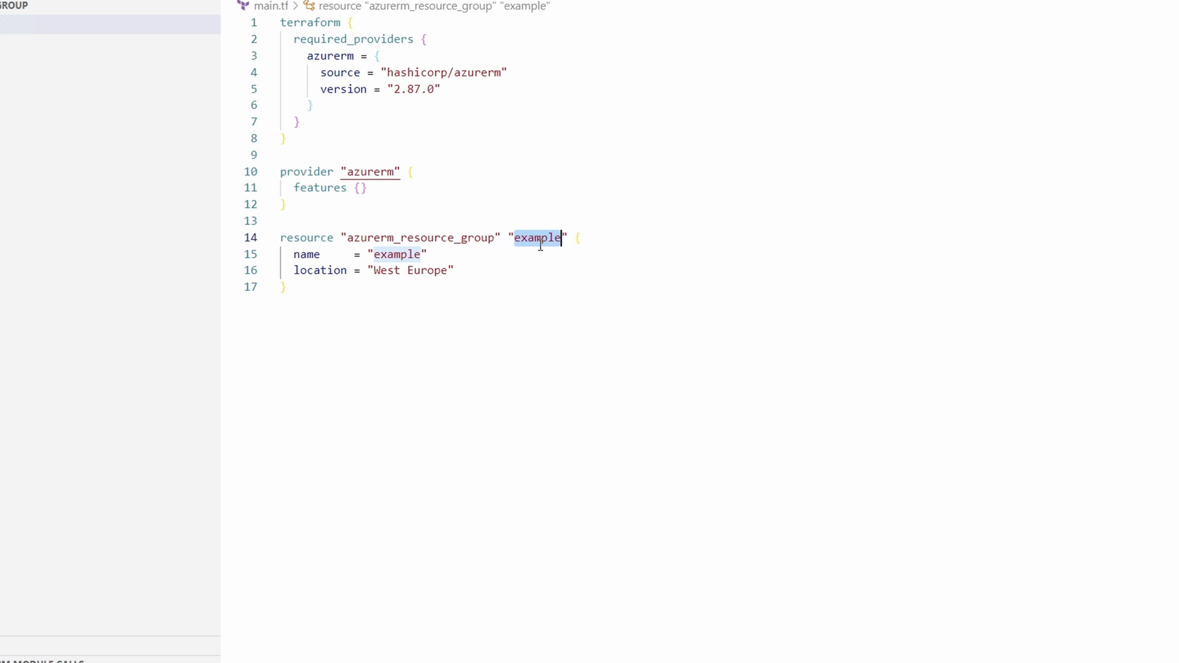
pyautogui.write('resour')
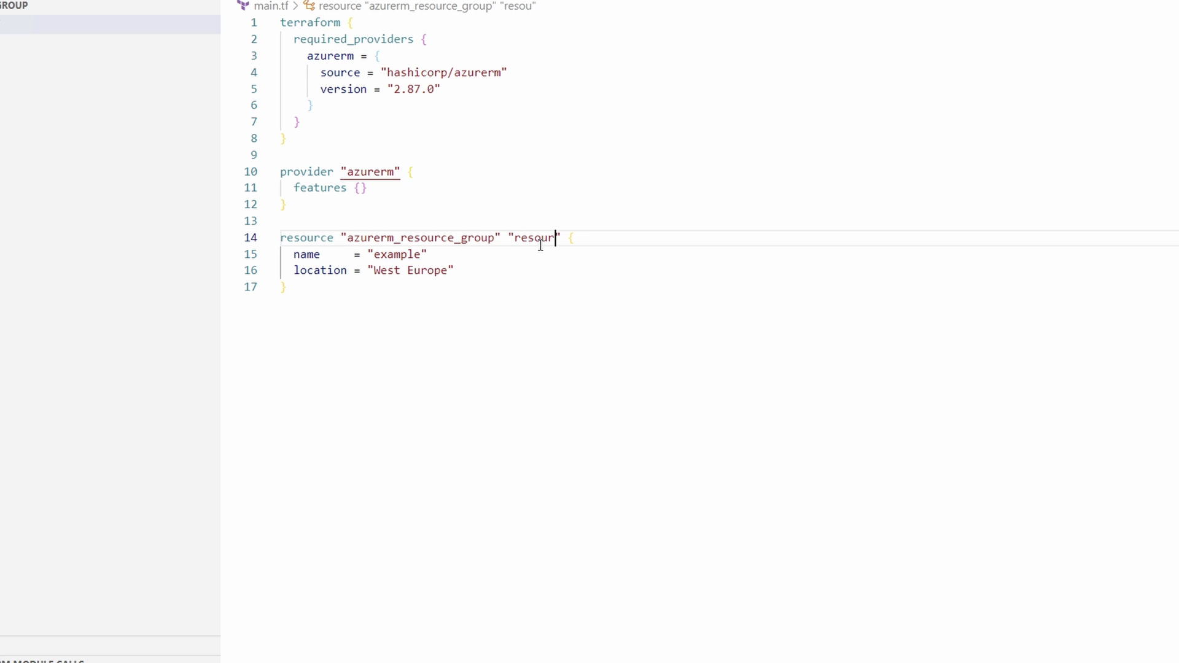
pyautogui.write('cegroup')
pyautogui.moveTo(421, 254); pyautogui.dragTo(376, 255)
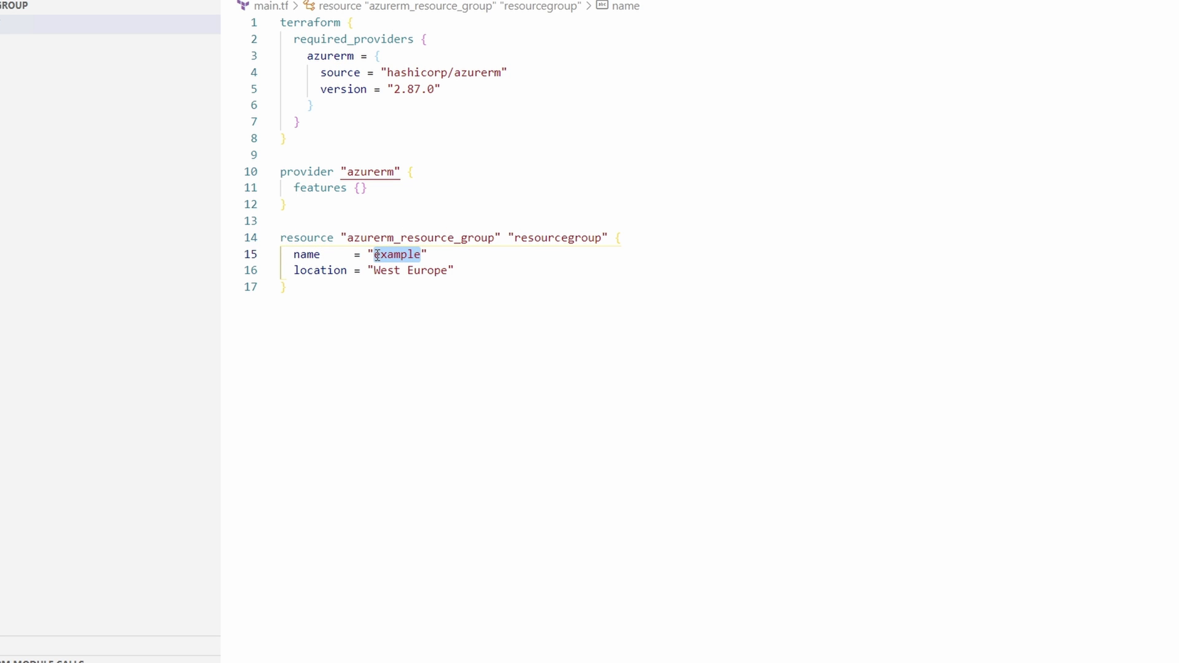
pyautogui.write('TerraformRG')
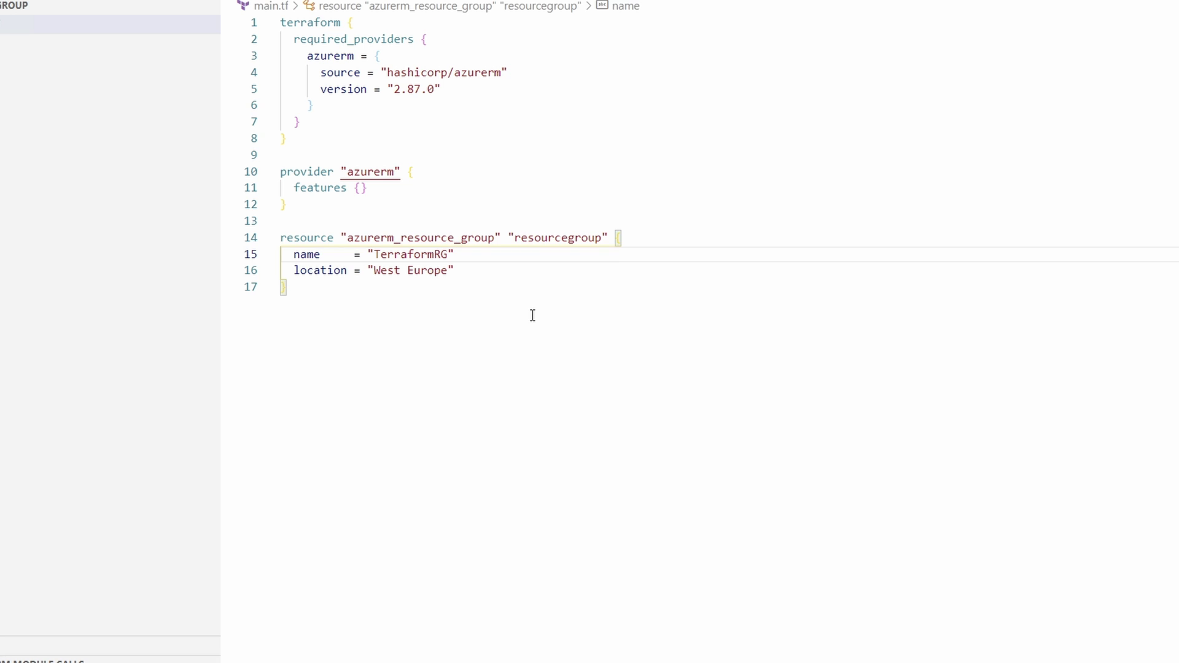
pyautogui.click(531, 315)
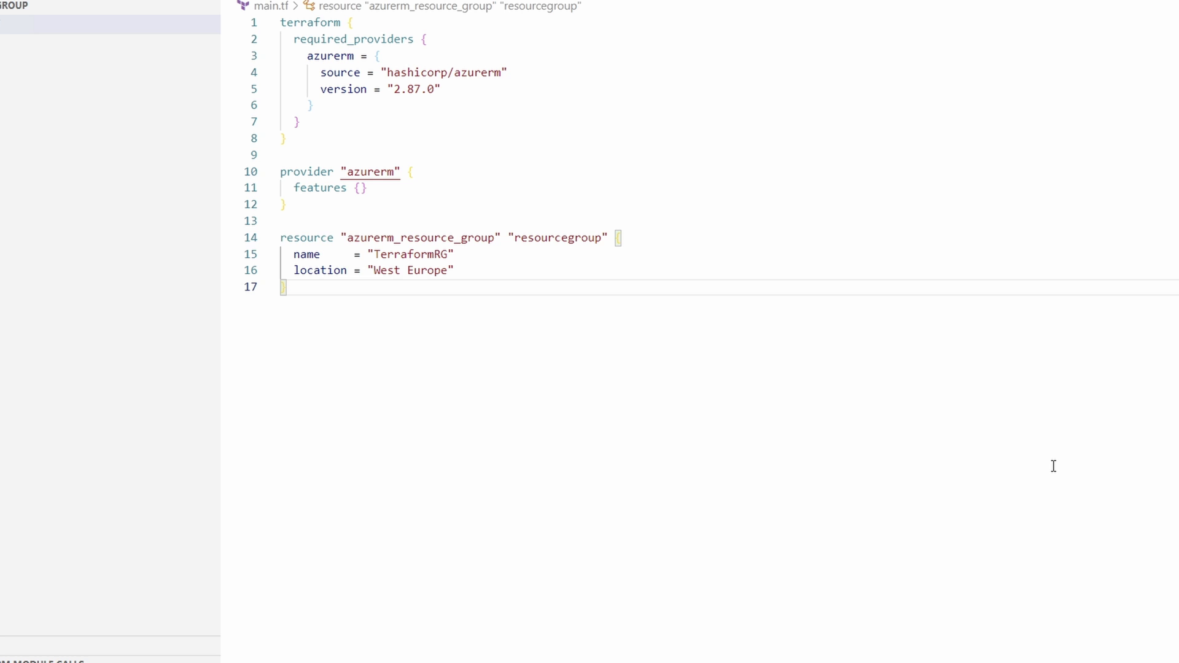
pyautogui.press('Return')
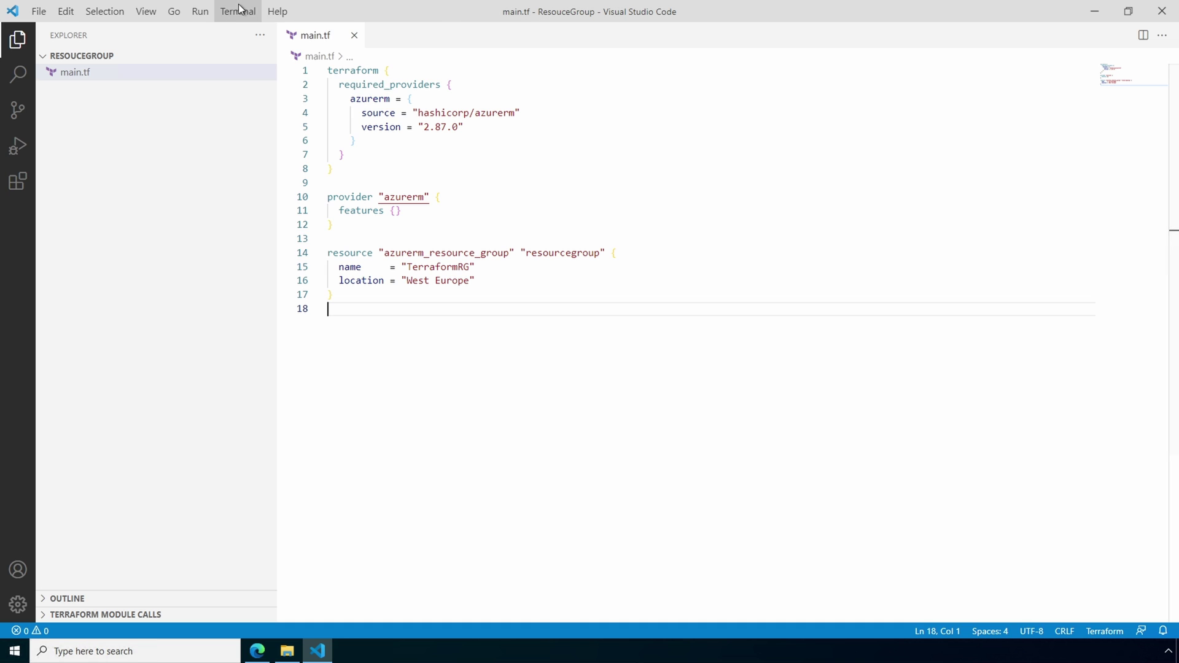
pyautogui.click(240, 9)
# - Run terraform init in a new integrated terminal to install the azurerm provider
pyautogui.click(256, 44)
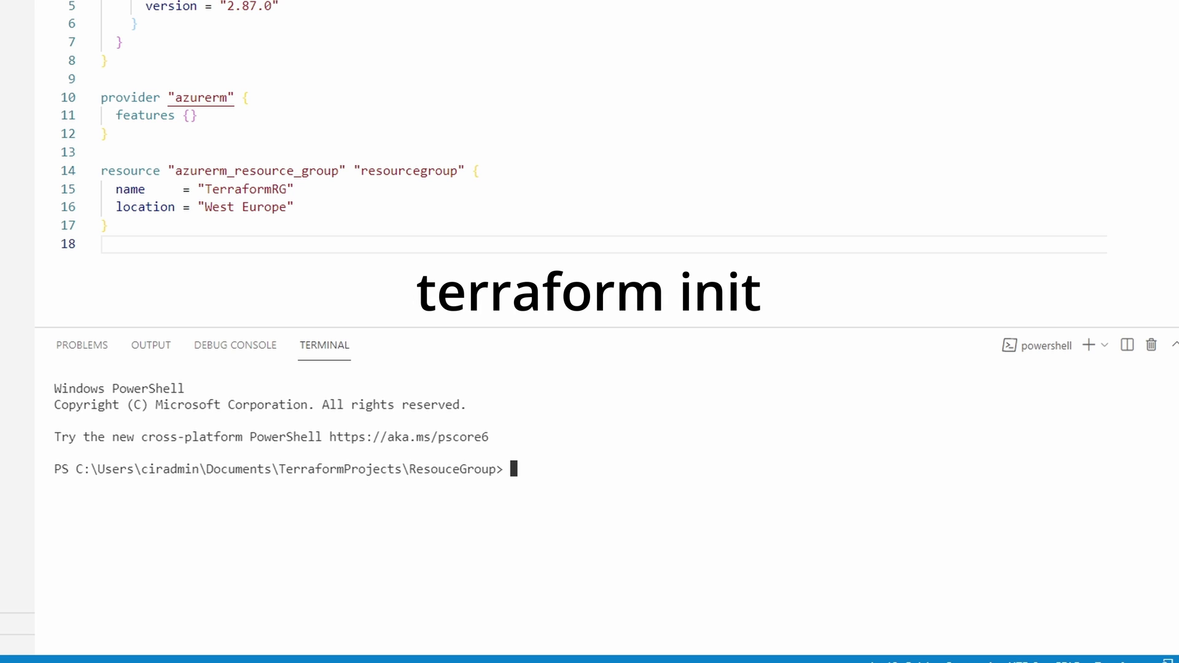
pyautogui.write('t')
pyautogui.write('errafor')
pyautogui.write('m init')
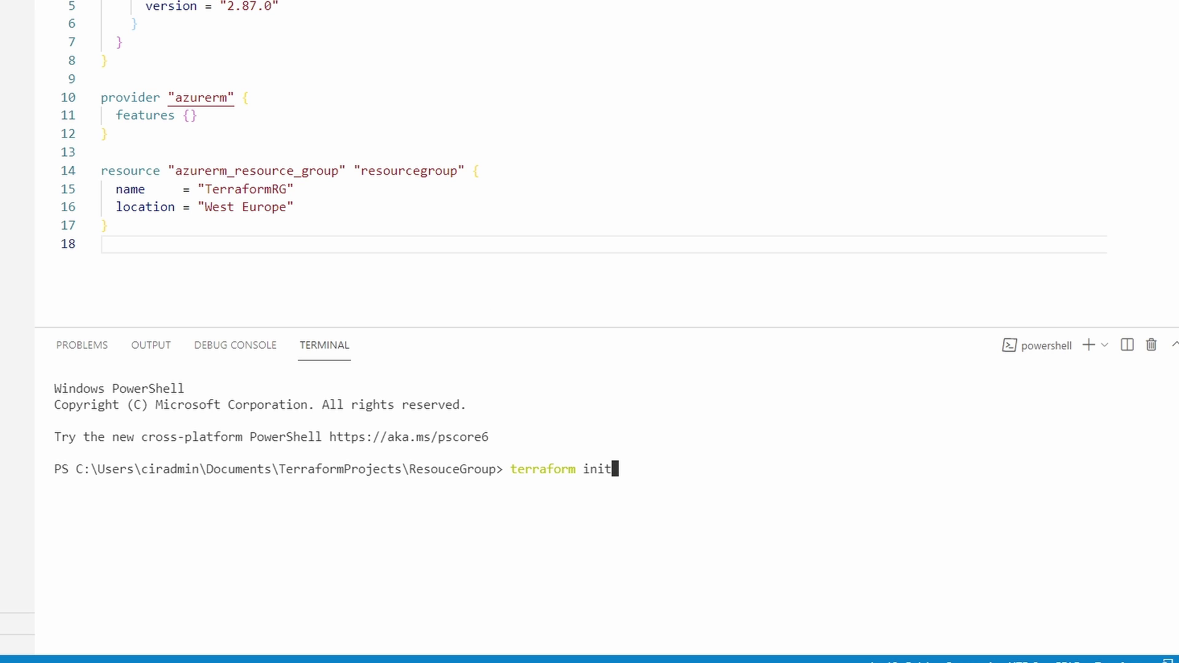
pyautogui.press('Return')
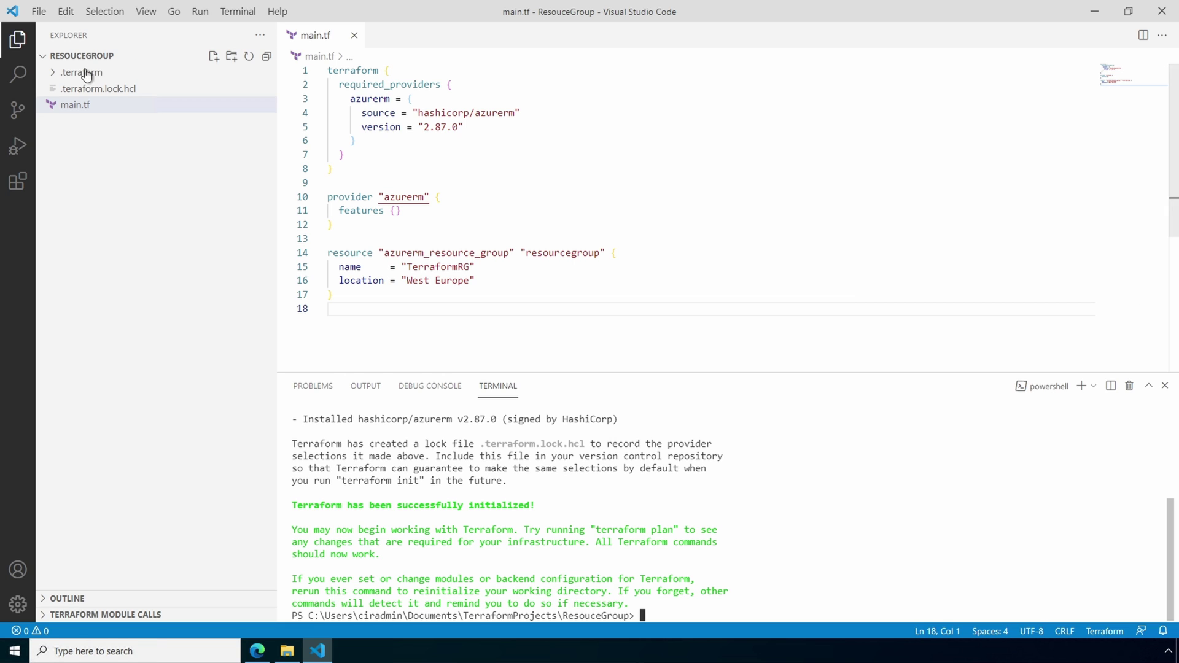
# - Expand .terraform to see the provider executable, view .terraform.lock.hcl, then return to main.tf
pyautogui.click(52, 74)
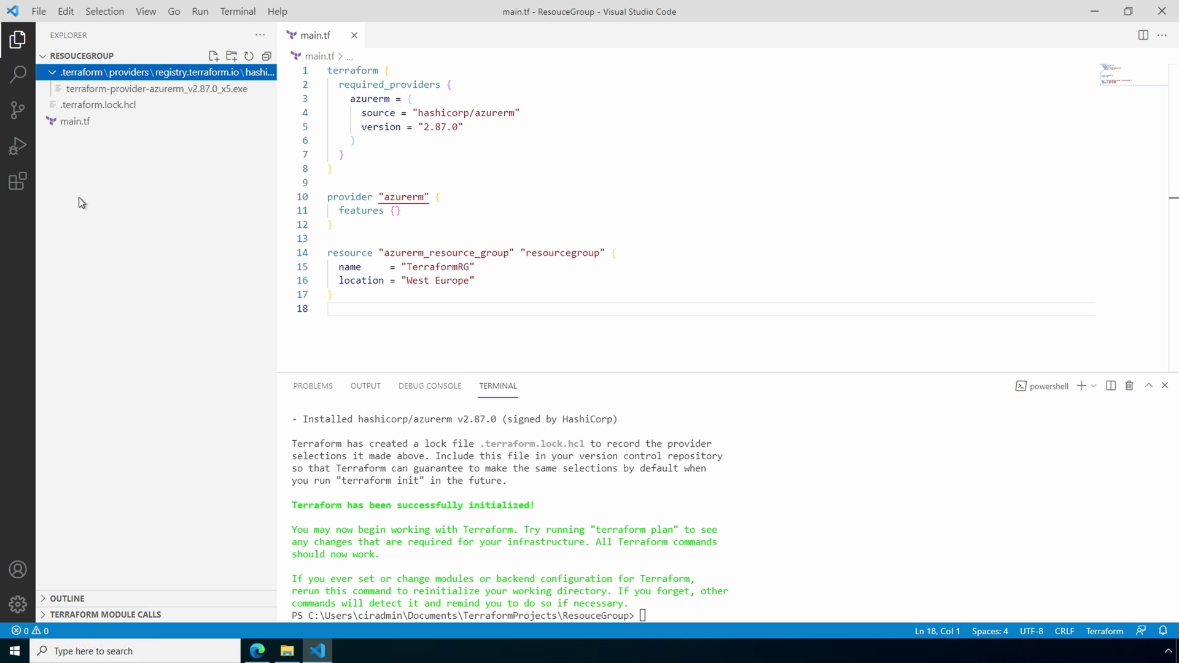
pyautogui.click(116, 106)
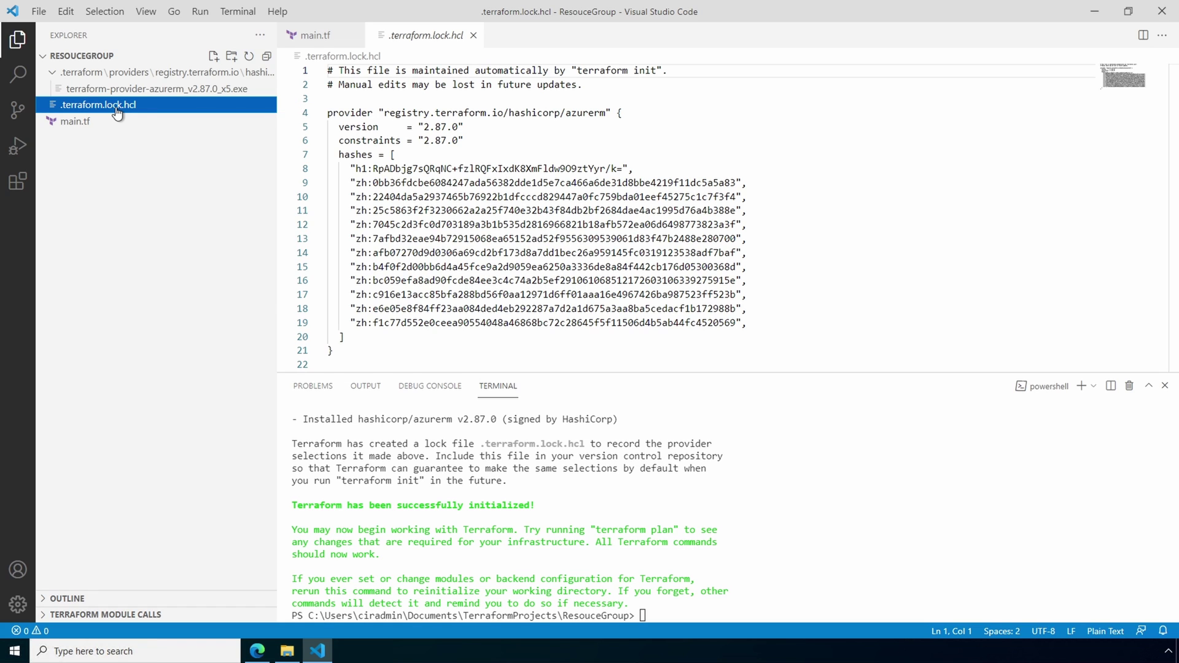
pyautogui.click(473, 35)
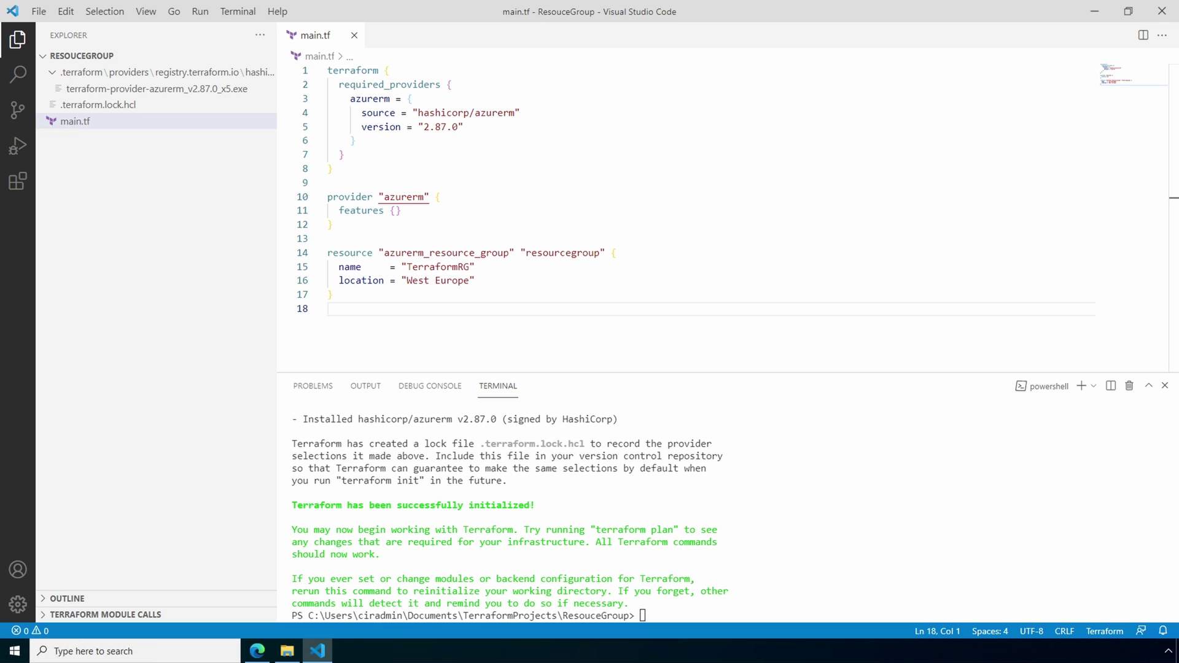
# - Clear the terminal with cls before starting the az login sign-in
pyautogui.click(826, 619)
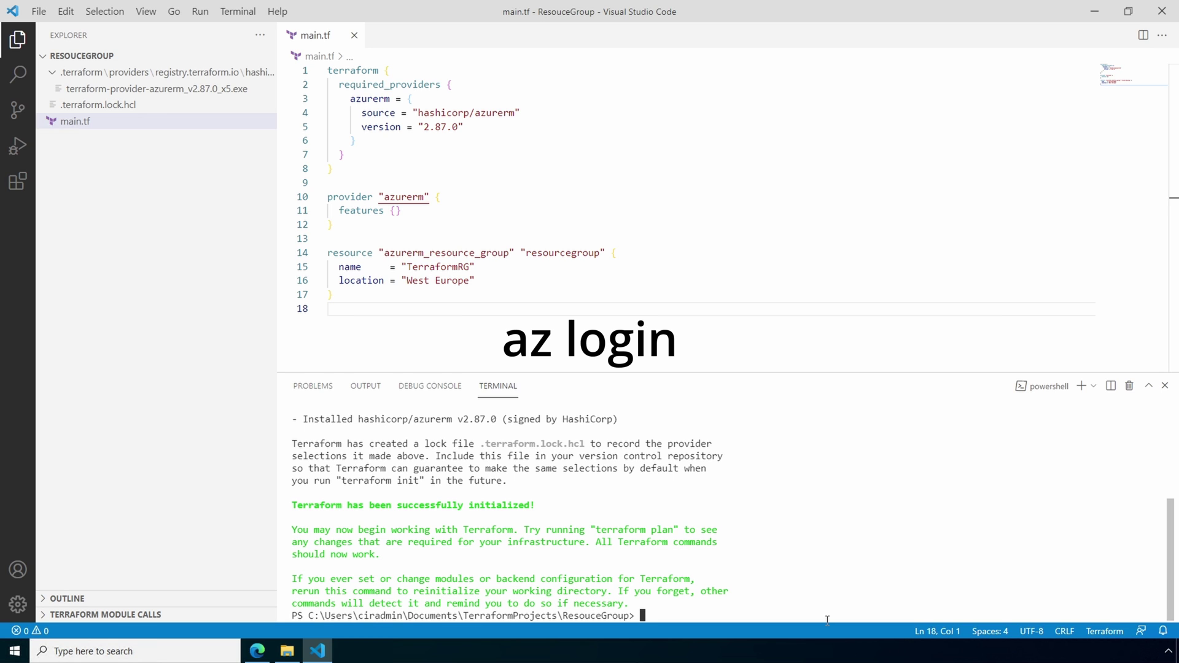
pyautogui.write('cls')
pyautogui.press('Return')
pyautogui.write('az ')
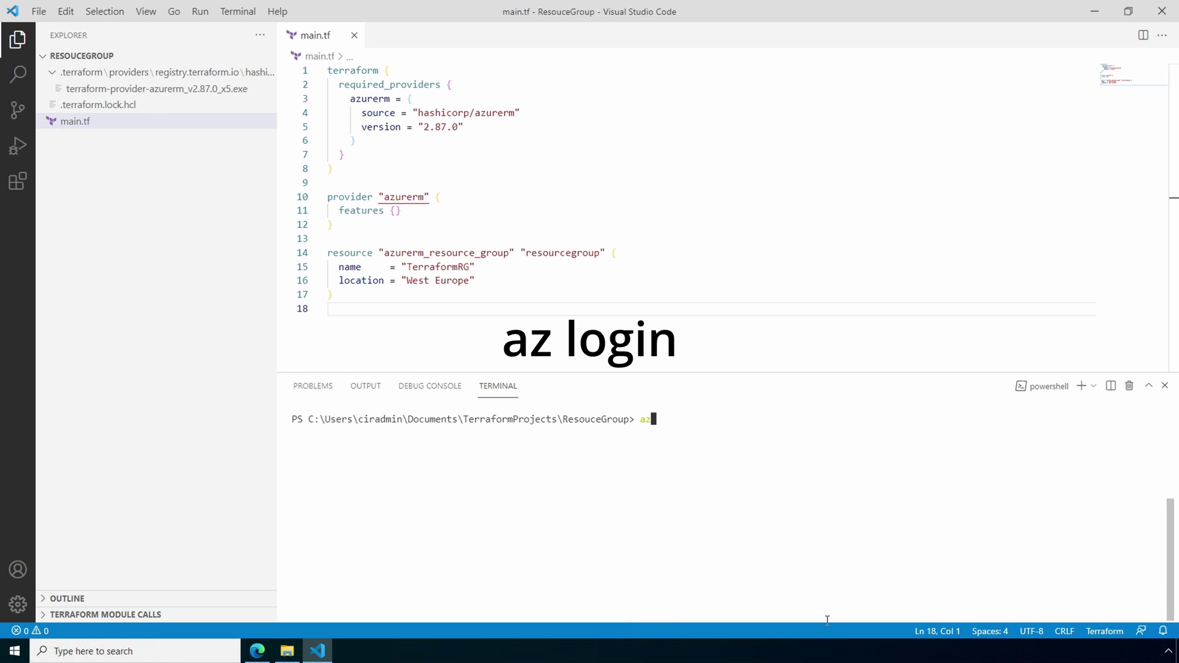
pyautogui.write('login')
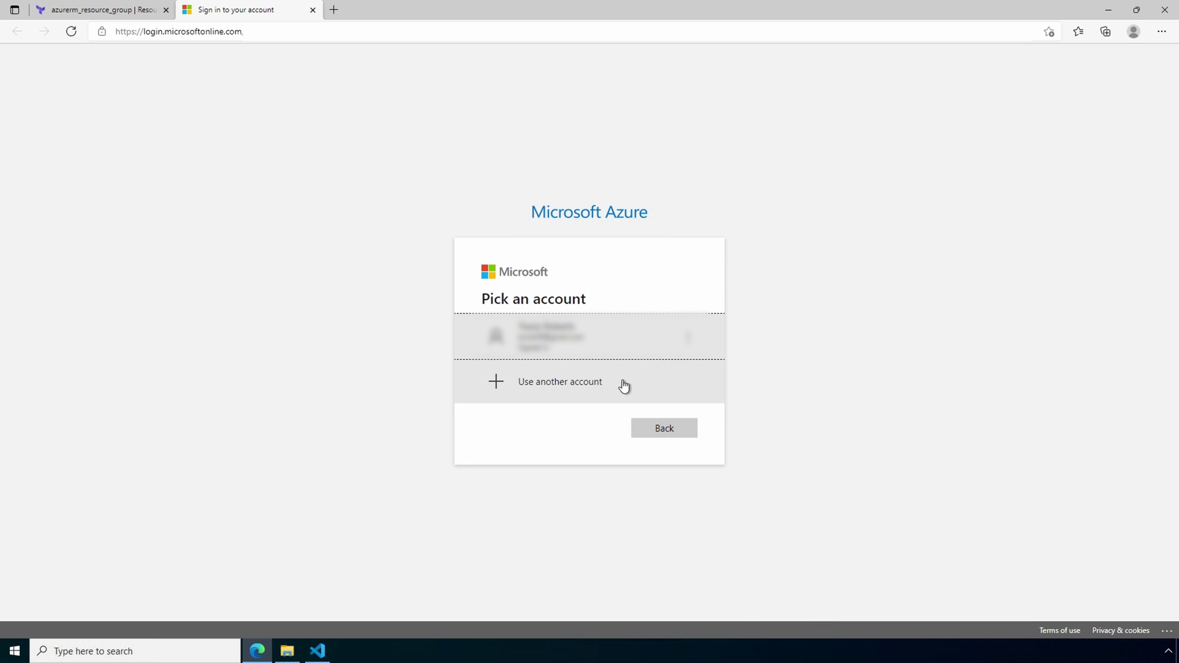
# - Sign the Azure CLI in with the listed account and return to VS Code
pyautogui.click(598, 345)
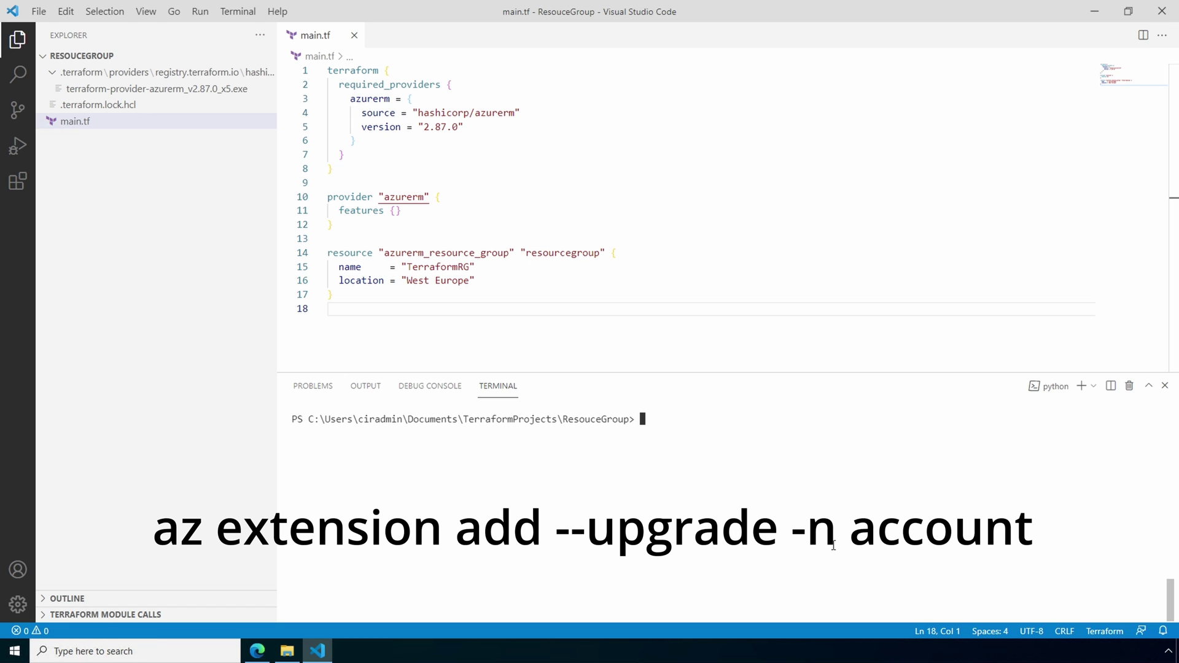
pyautogui.write('az extension add --upgrade -n account')
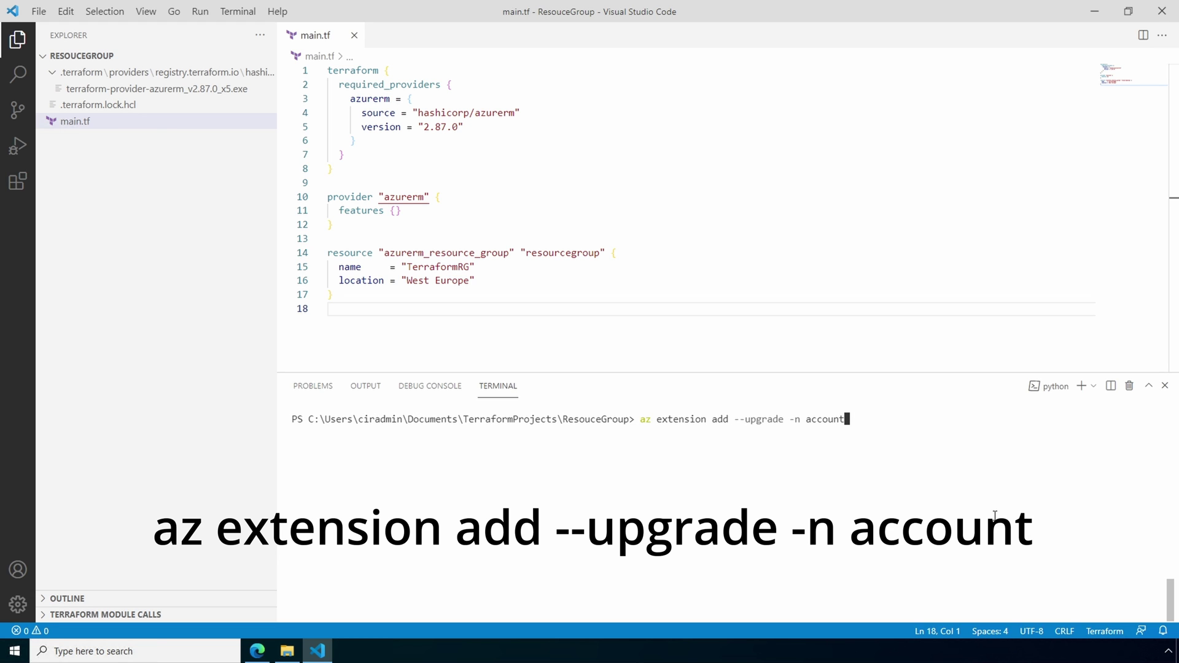
# - Install the account extension, then run az account show and az account subscription list
pyautogui.press('Return')
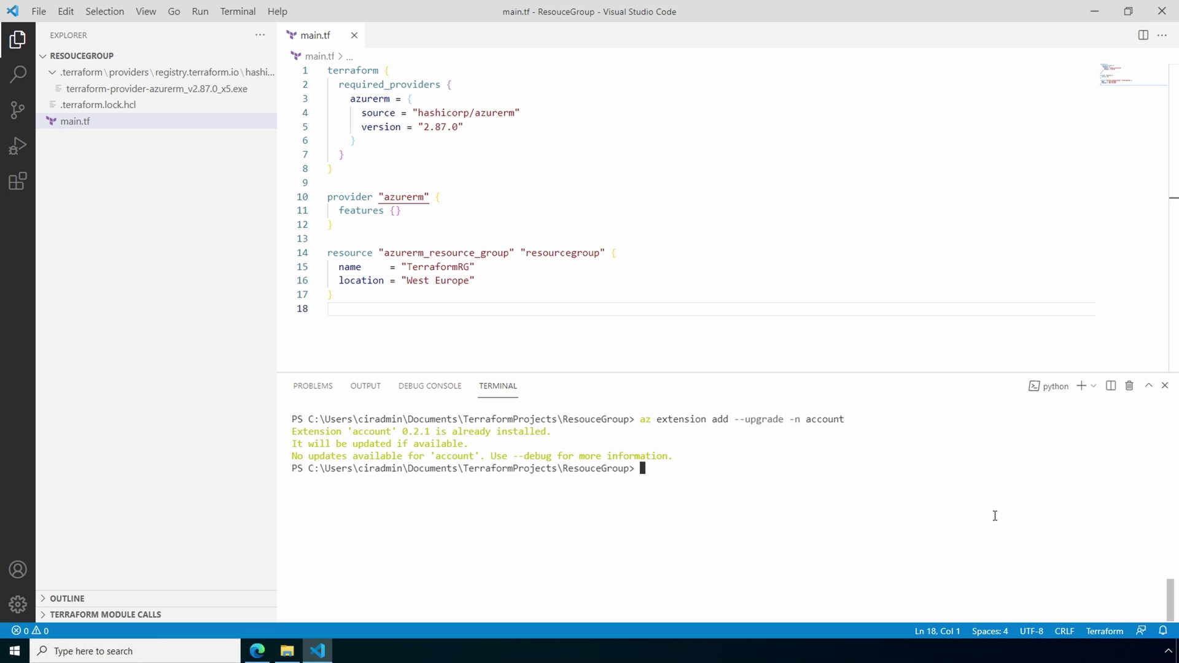
pyautogui.write('cls')
pyautogui.press('Return')
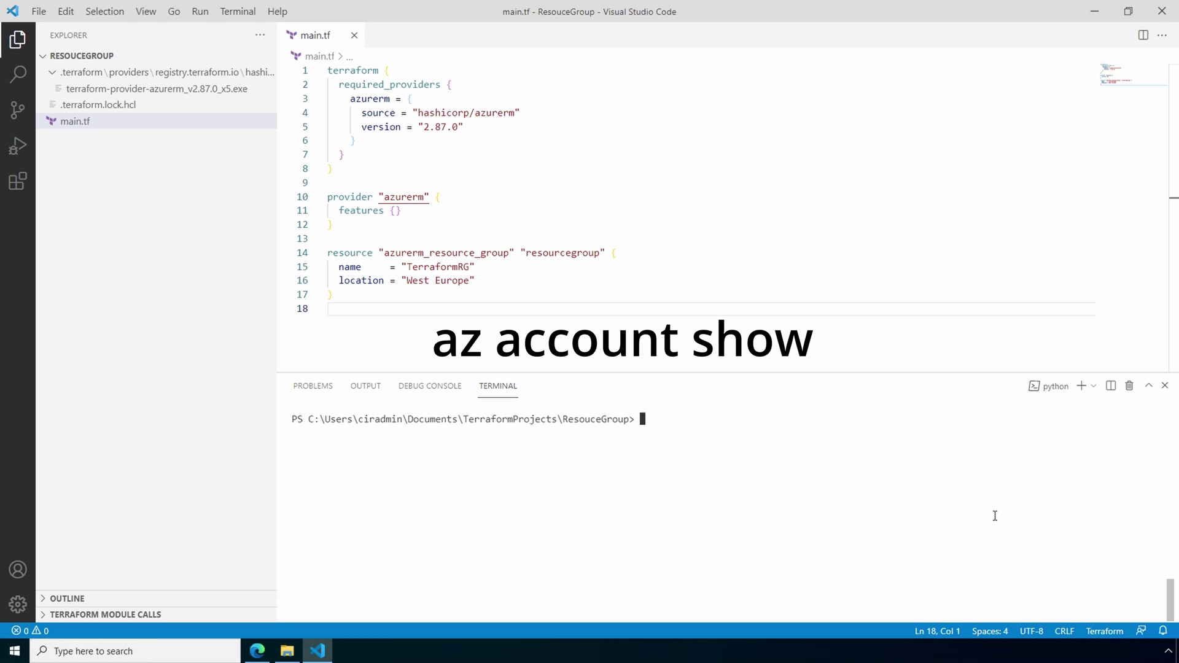
pyautogui.write('az accoun')
pyautogui.write('t show')
pyautogui.press('Return')
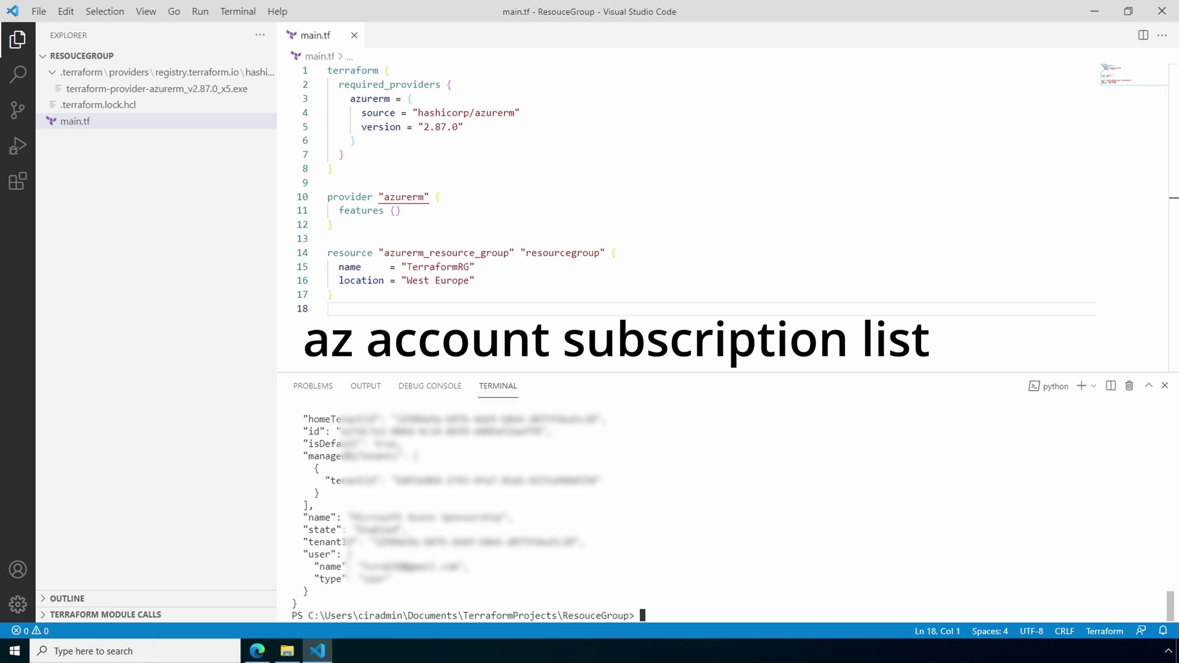
pyautogui.write('az acc')
pyautogui.write('ount subsc')
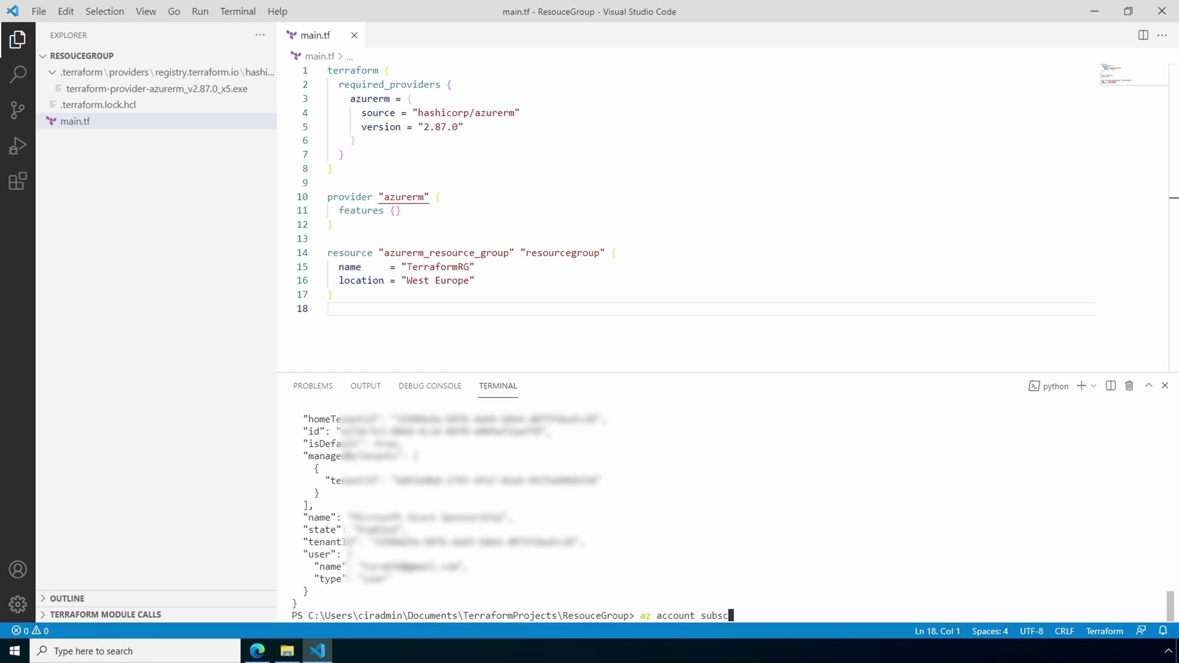
pyautogui.write('ription')
pyautogui.write(' list')
pyautogui.press('Return')
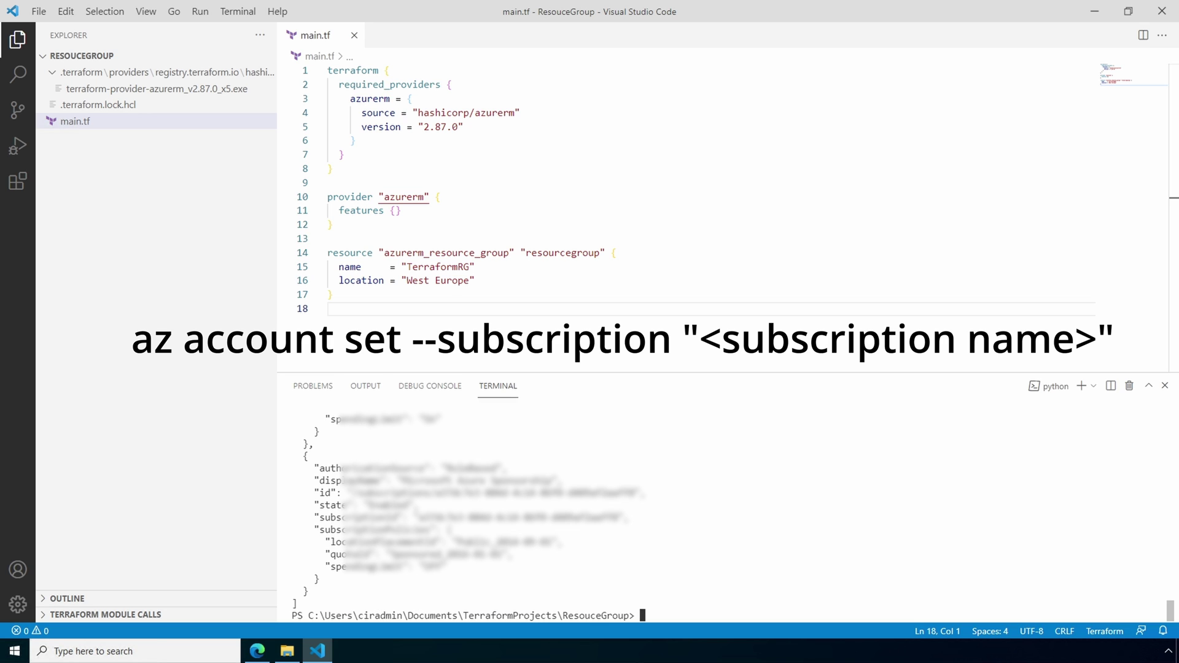
pyautogui.write('az account set --subscription "Microsoft Azure Sponsorship"')
# - Set the active subscription to "Microsoft Azure Sponsorship", verify with az account show, and clear
pyautogui.press('Return')
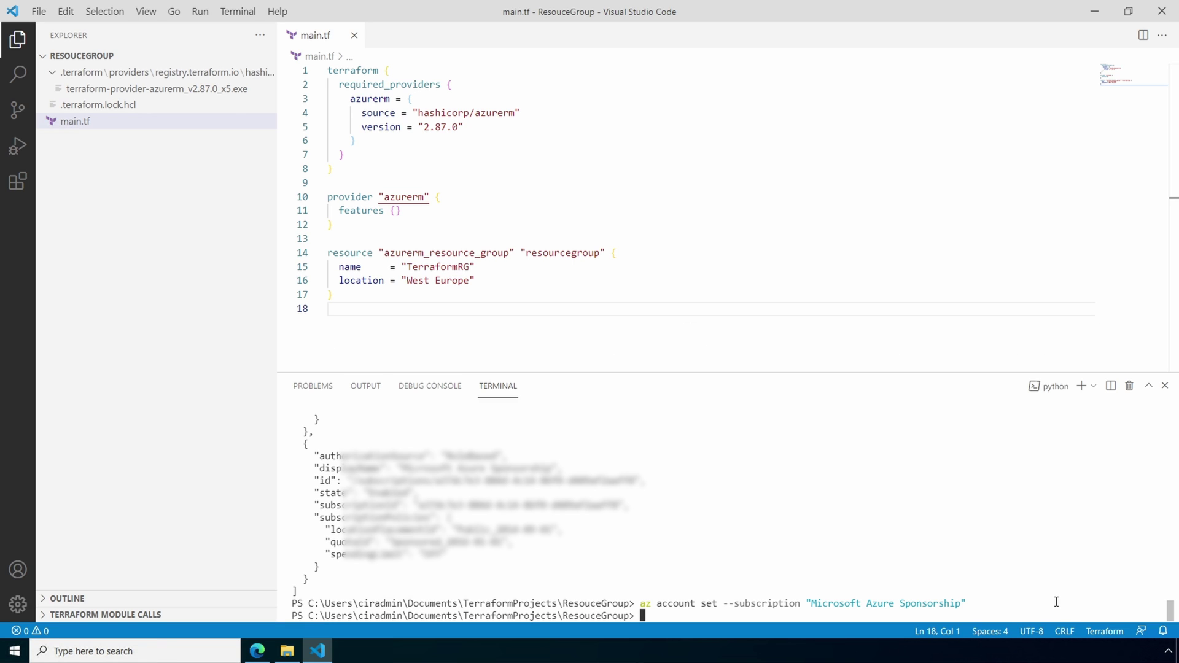
pyautogui.write('az accou')
pyautogui.write('nt show')
pyautogui.press('Return')
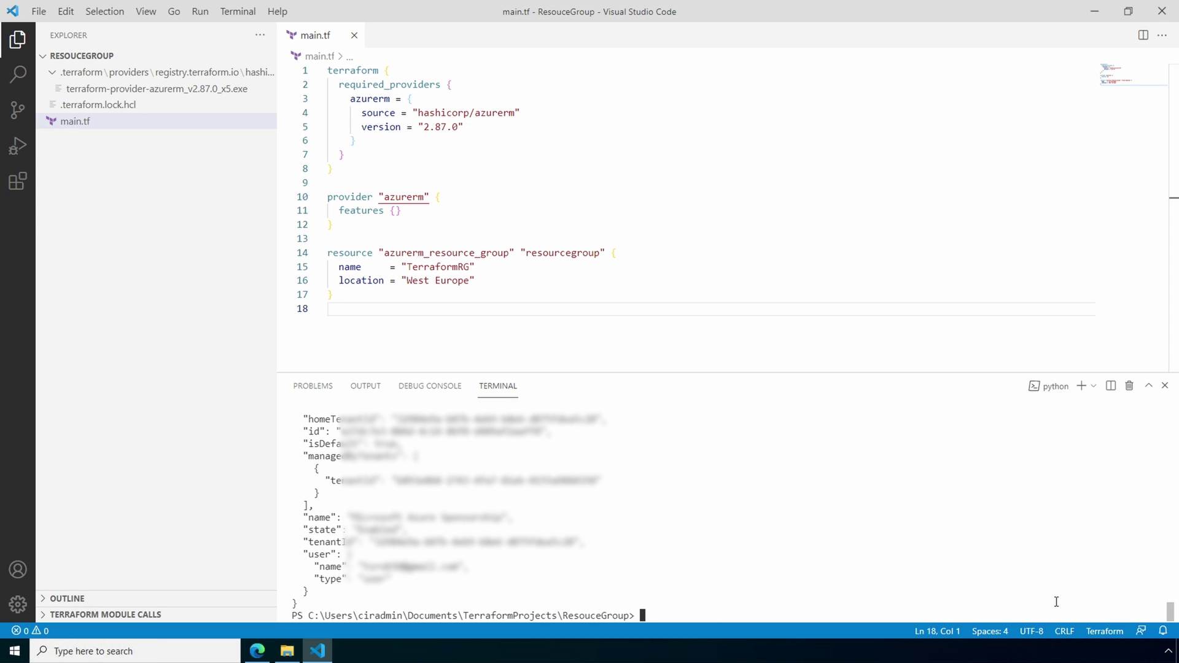
pyautogui.write('cls')
pyautogui.press('Return')
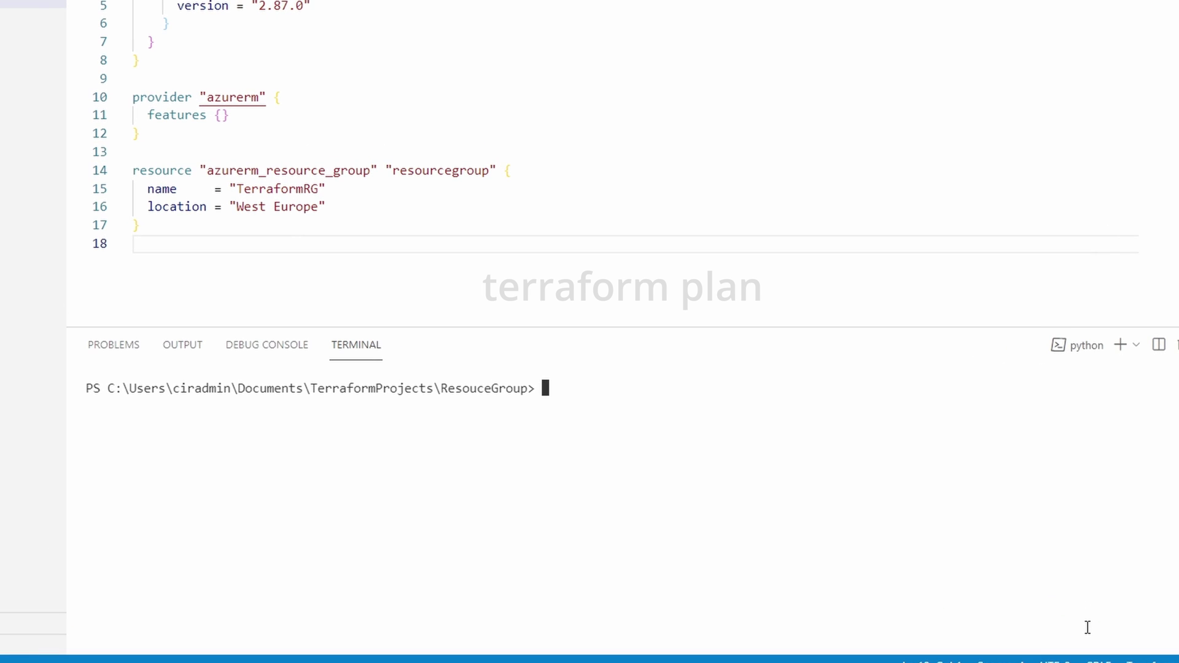
pyautogui.write('terrafor')
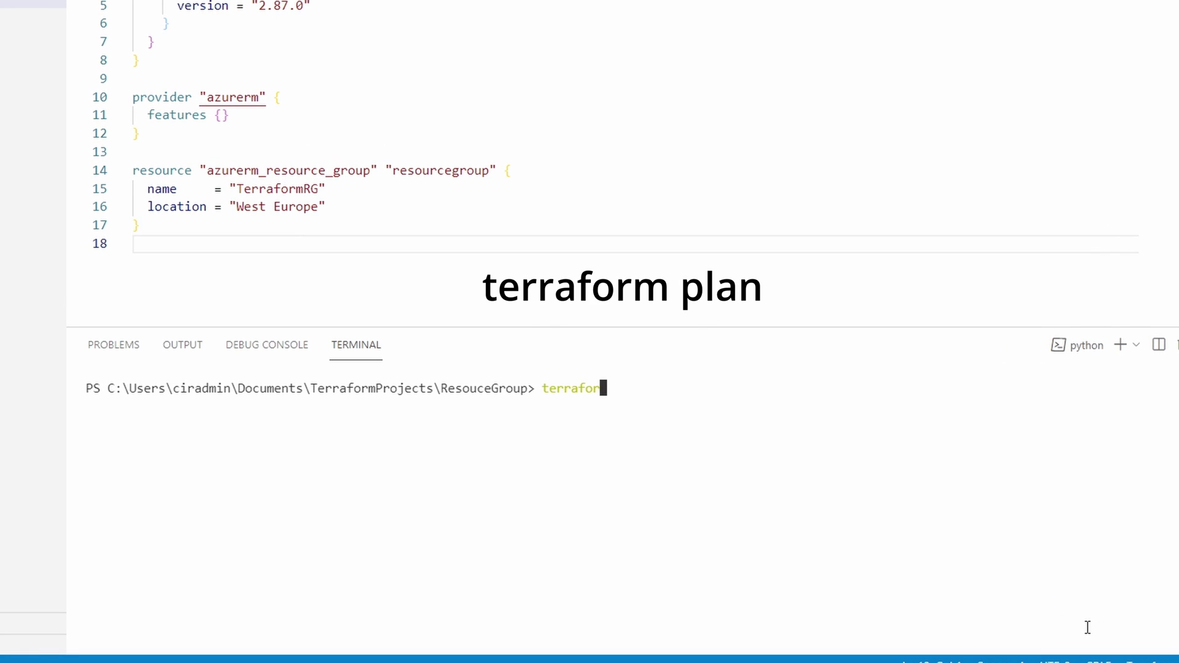
pyautogui.write('m plan')
# - Run terraform plan, showing TerraformRG in westeurope as 1 to add
pyautogui.press('Return')
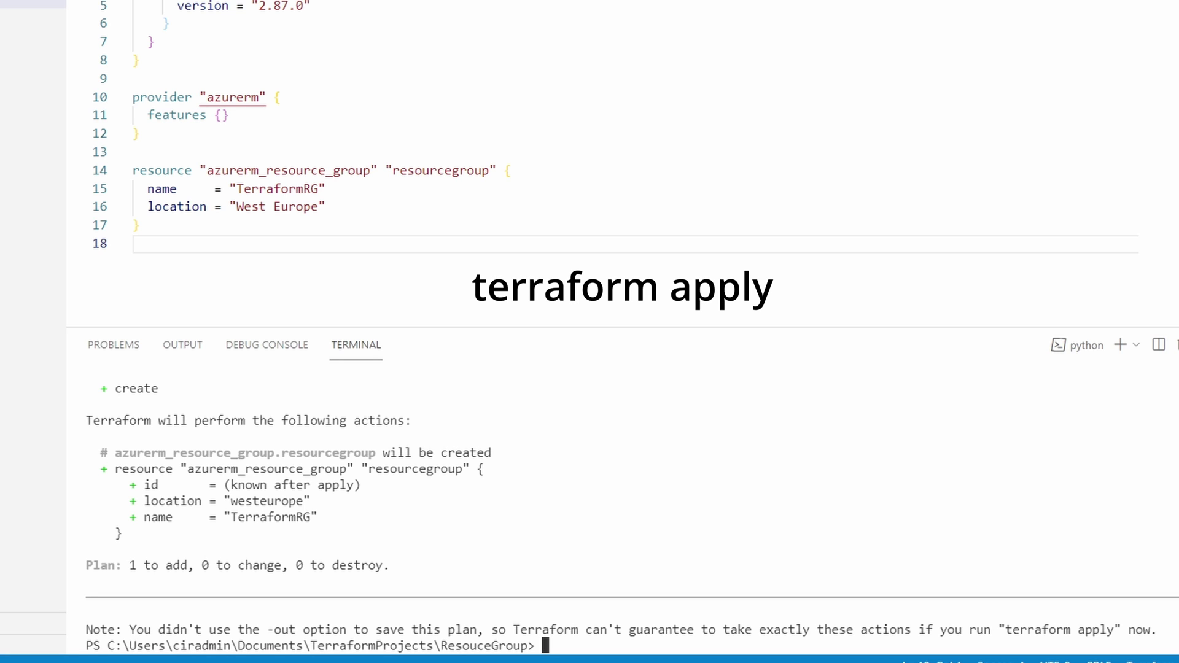
pyautogui.write('cls')
# - Run terraform apply and answer yes so TerraformRG is created (1 added)
pyautogui.press('Return')
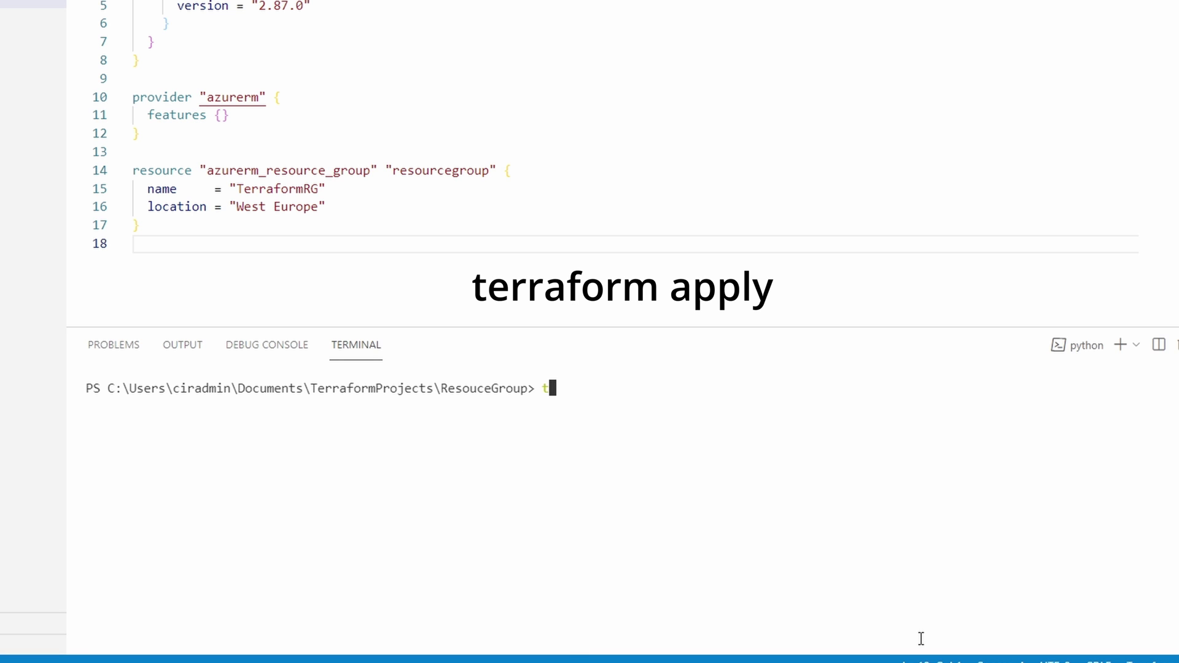
pyautogui.write('erraform ')
pyautogui.write('apply')
pyautogui.press('Return')
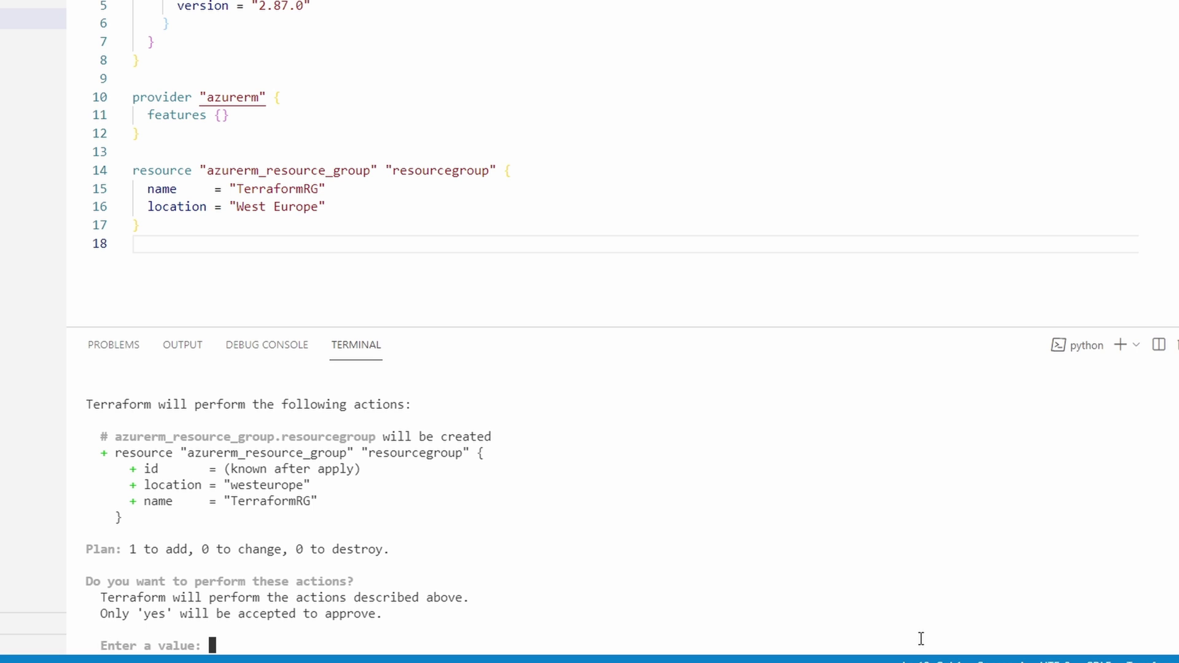
pyautogui.write('yes')
pyautogui.press('Return')
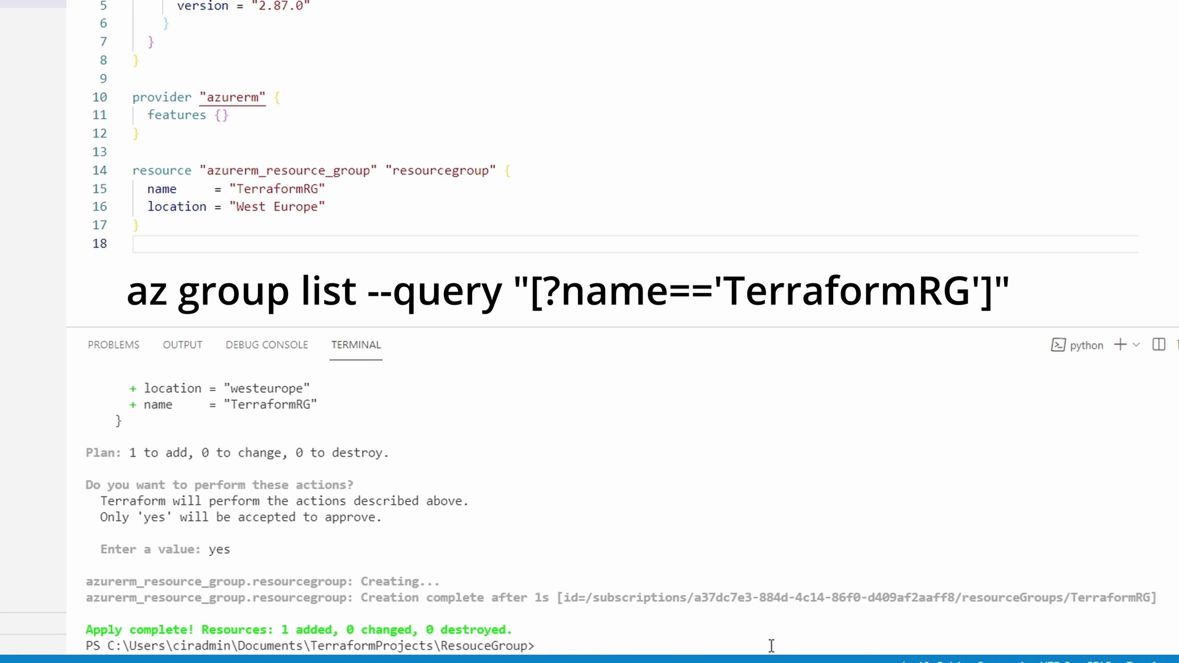
pyautogui.write('az group list --query "[?name==\'TerraformRG\']"')
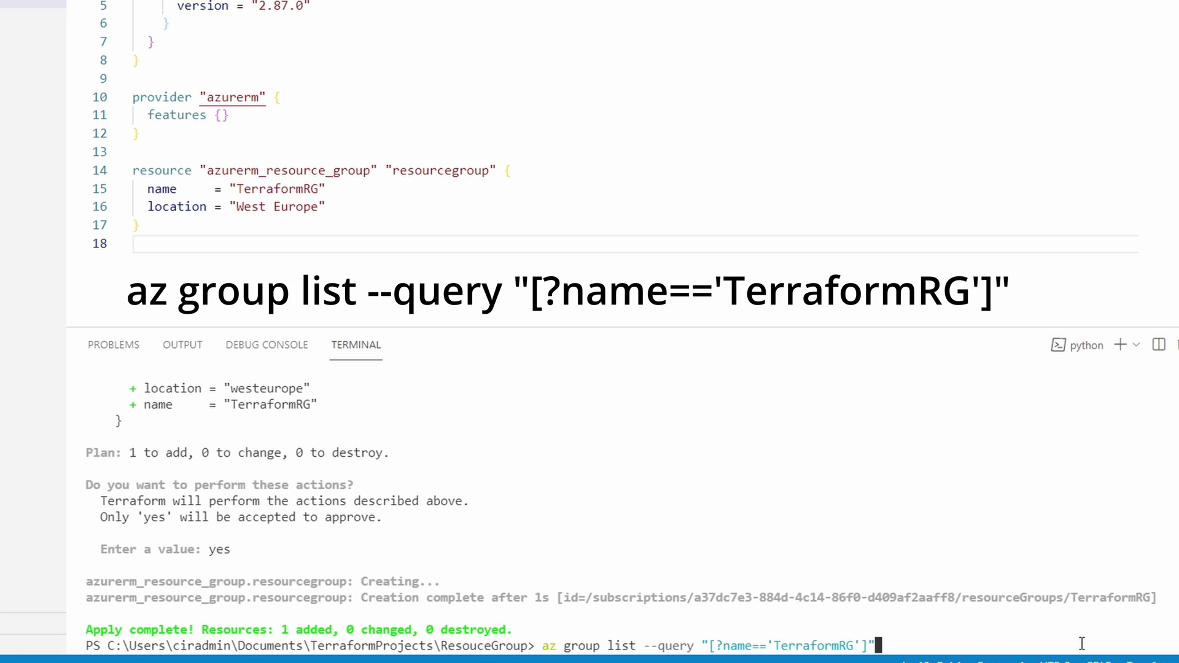
# - Run az group list --query "[?name=='TerraformRG']" confirming provisioning Succeeded, then clear
pyautogui.press('Return')
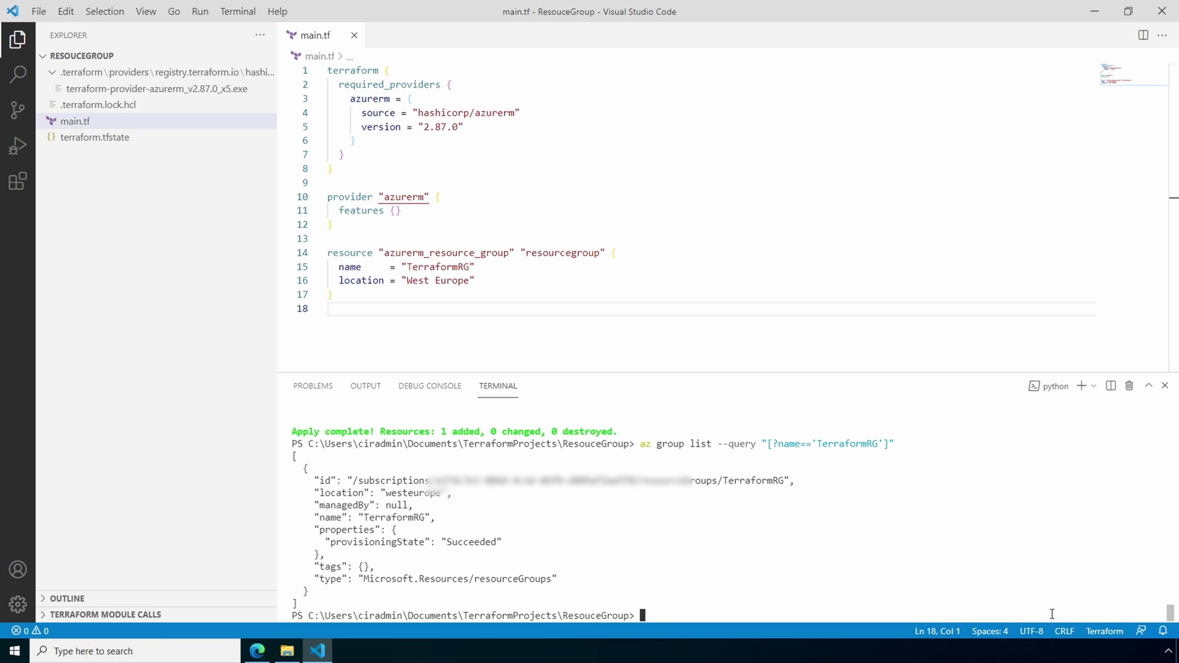
pyautogui.hotkey('ctrl', 'l')
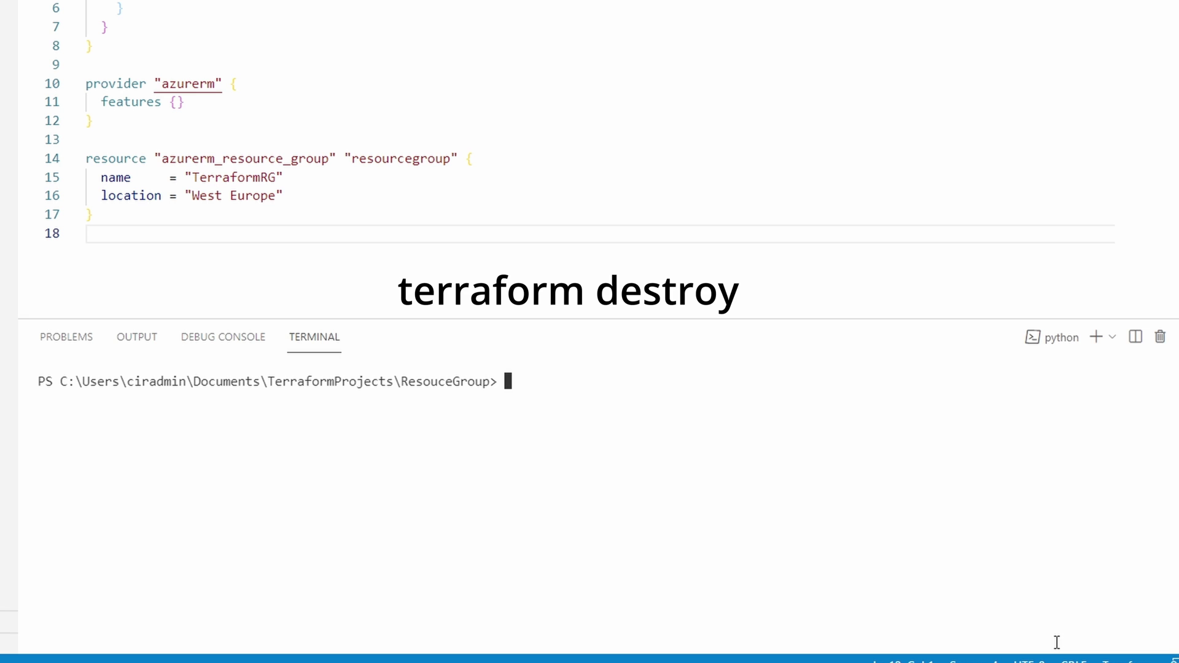
pyautogui.write('terr')
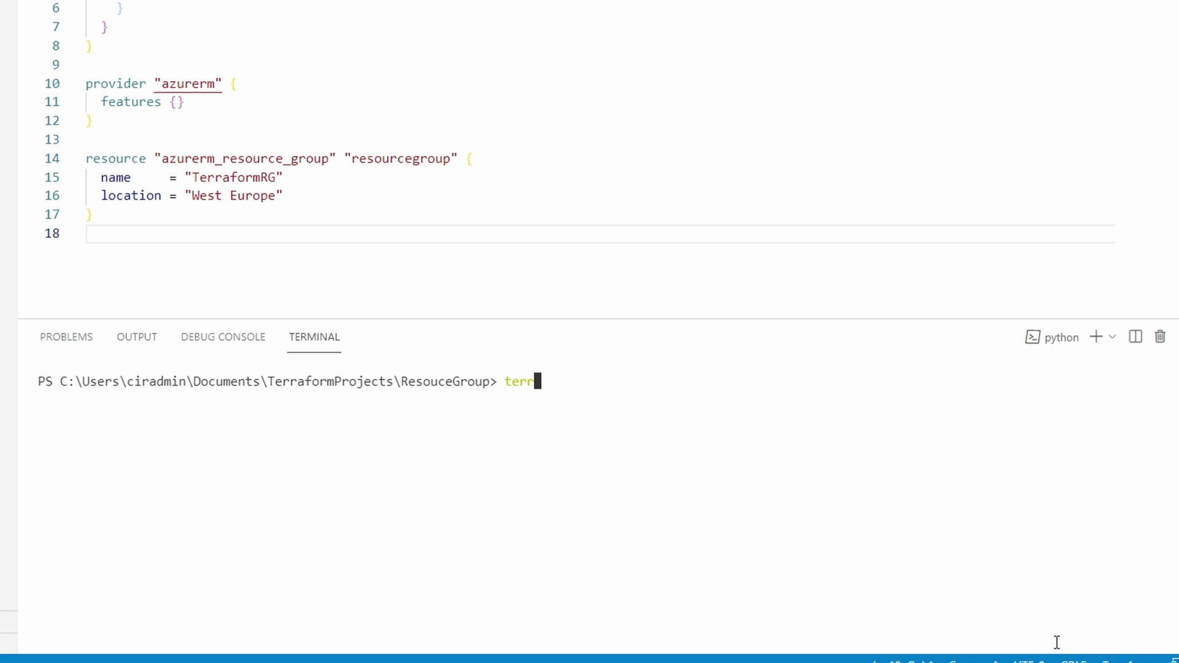
pyautogui.write('aform des')
pyautogui.write('troy')
# - Run terraform destroy and answer yes so TerraformRG is removed (1 destroyed)
pyautogui.press('Return')
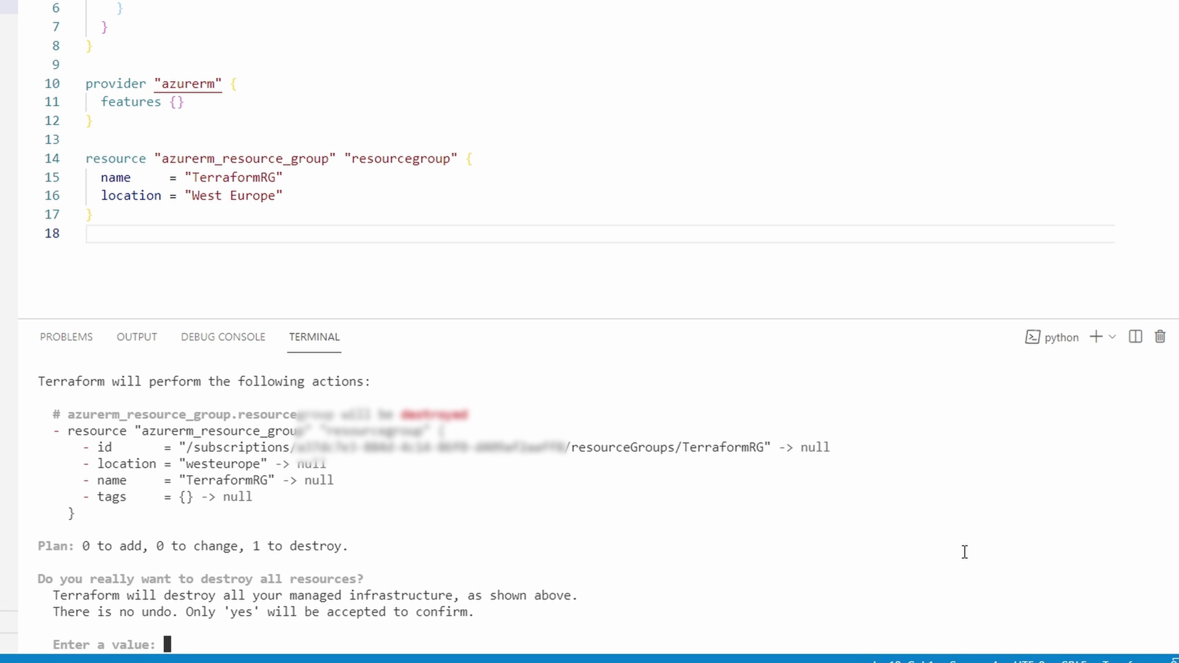
pyautogui.write('yes')
pyautogui.press('Return')
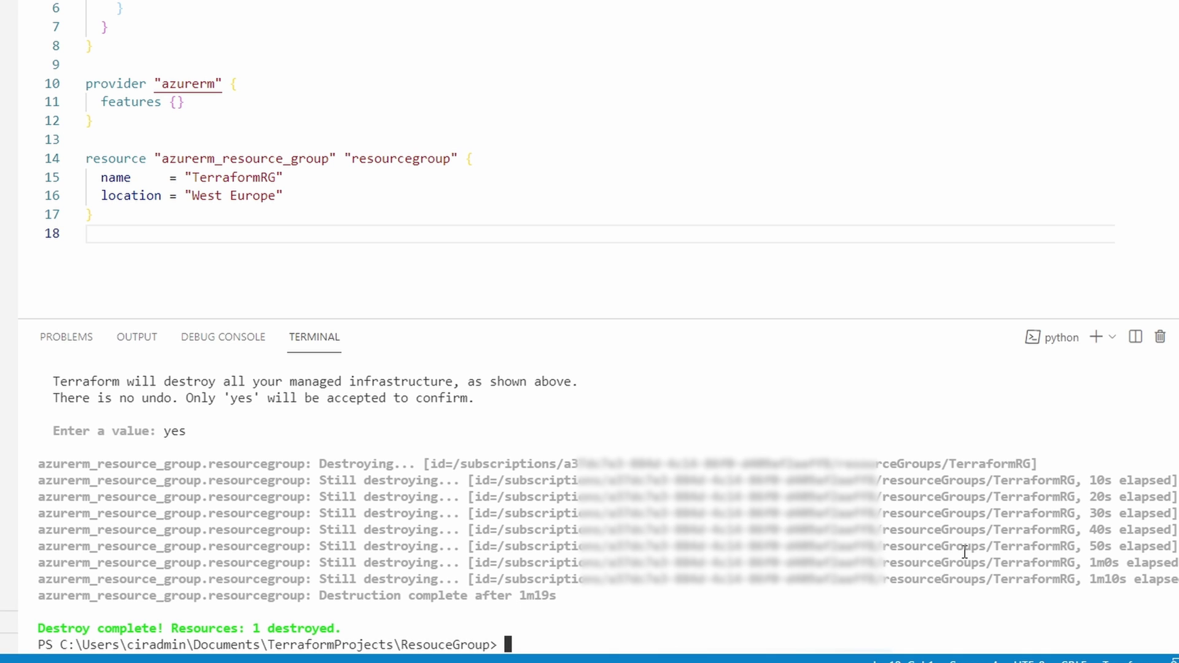
# - Rerun the TerraformRG az group list query from history, now returning an empty list
pyautogui.press('Up')
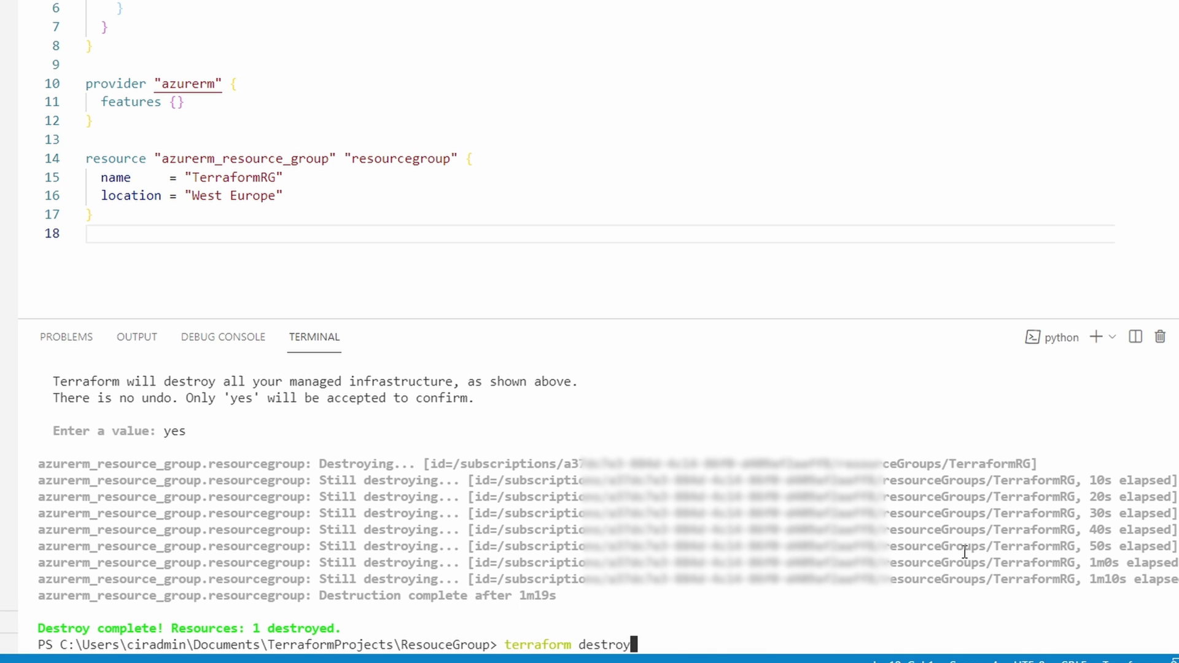
pyautogui.press('Up')
pyautogui.press('Return')
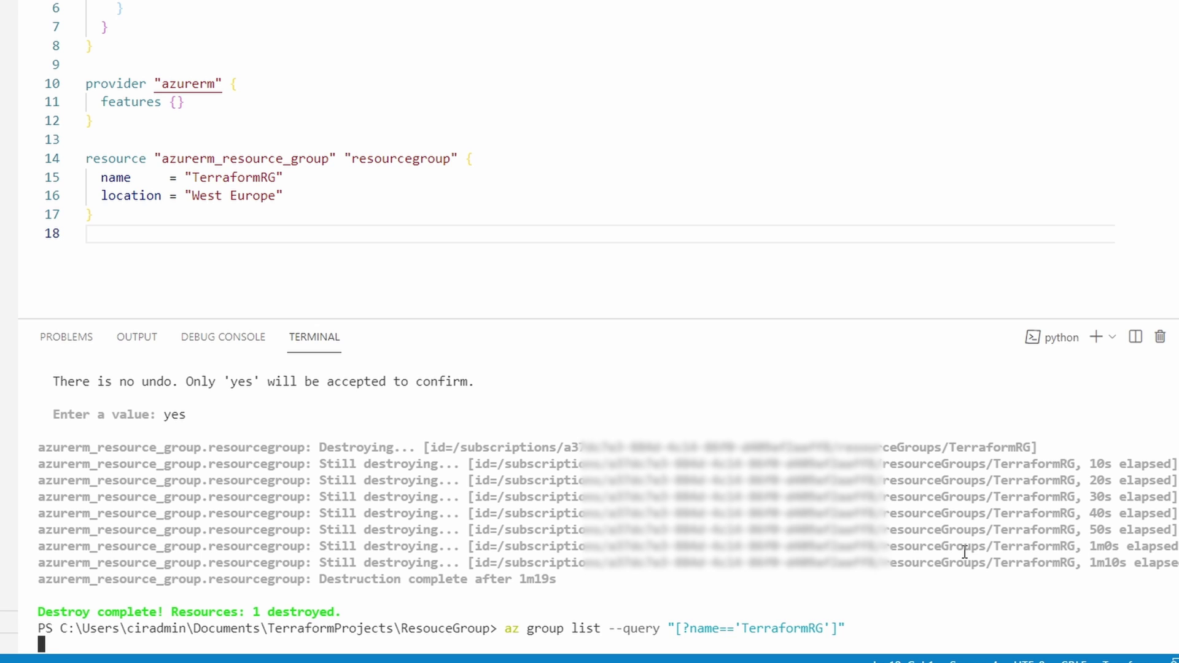